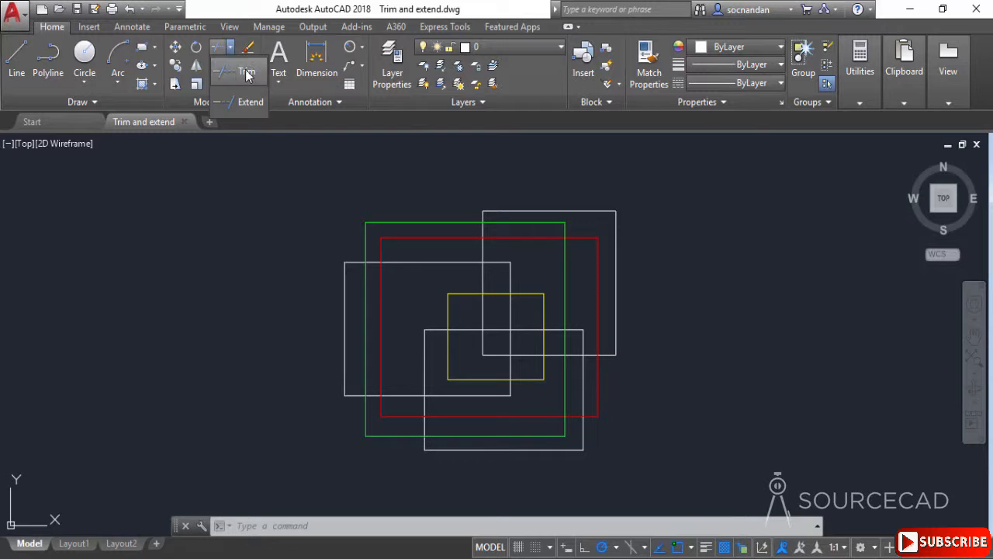
With all objects as cutting edges, trim the left white rectangle's top edge and the yellow rectangle's top edge within the white rectangles' vertical overlap
left_click(242, 70)
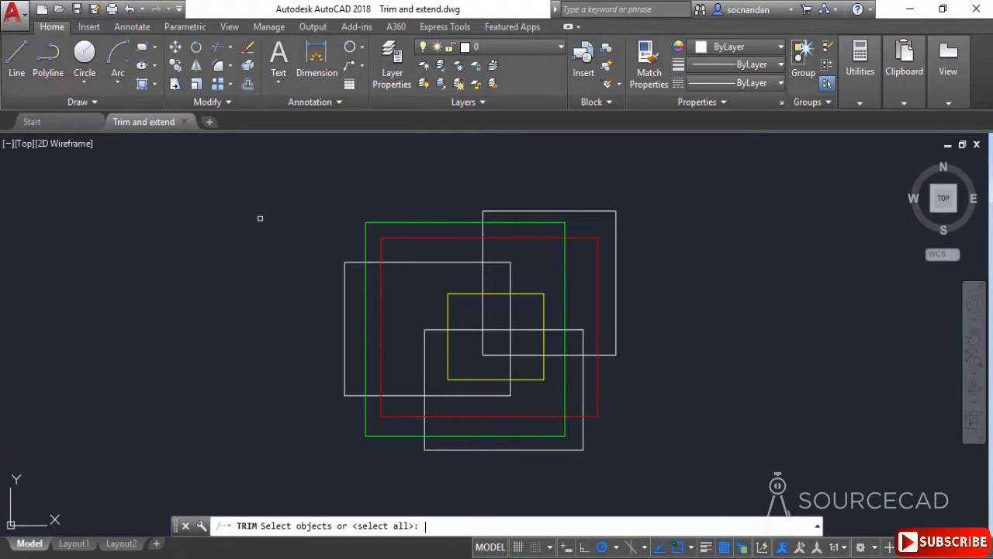
key("Return")
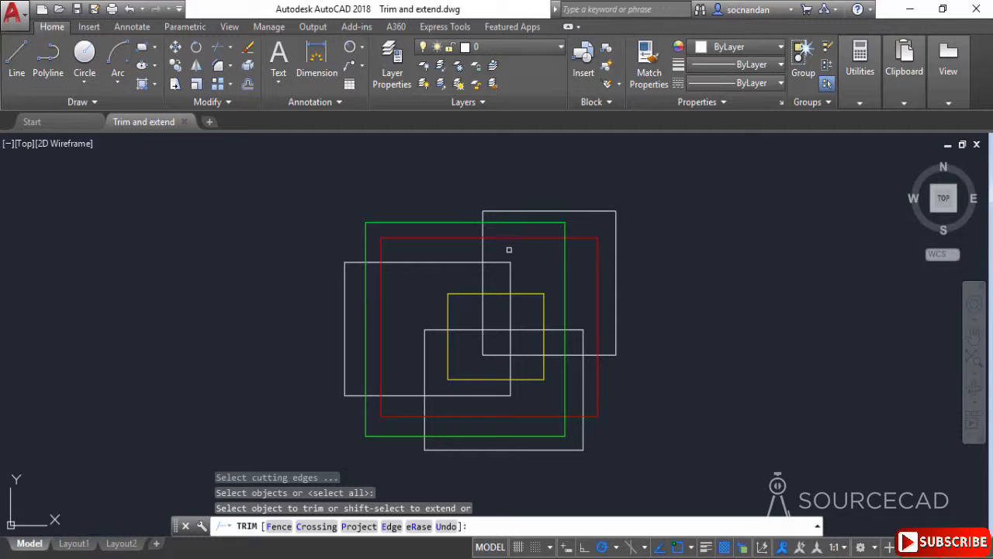
scroll(497, 253, "up", 2)
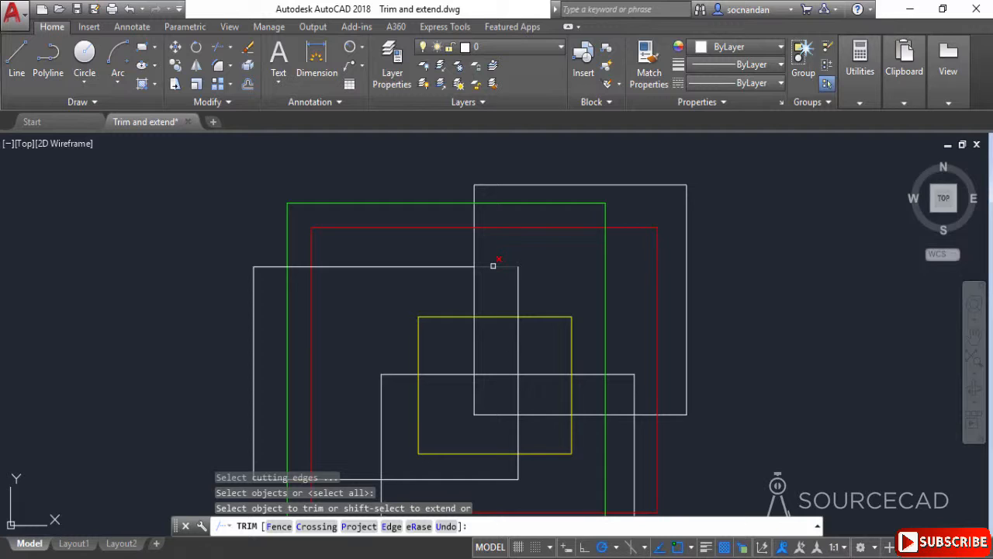
left_click(492, 265)
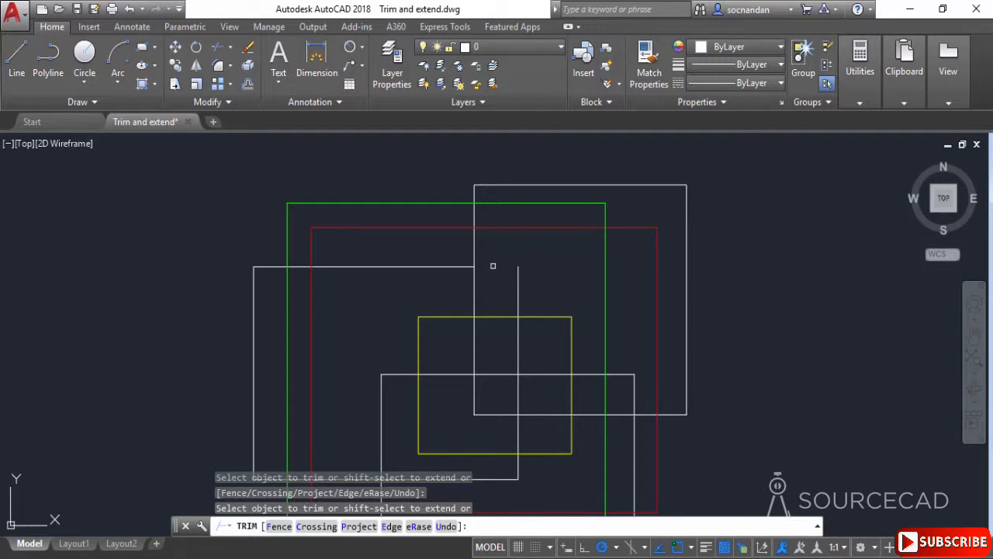
left_click(492, 315)
left_click(498, 317)
Trim the lower white rectangle's upper-left portion back to the upper-right rectangle, and remove the left white rectangle's outer vertical edge
middle_click_drag(358, 351, 447, 276)
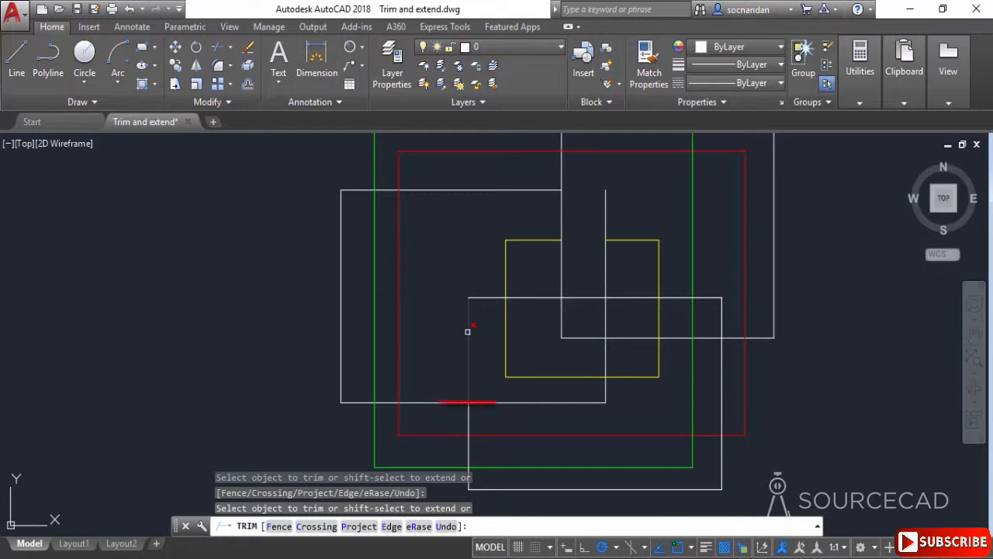
left_click(467, 325)
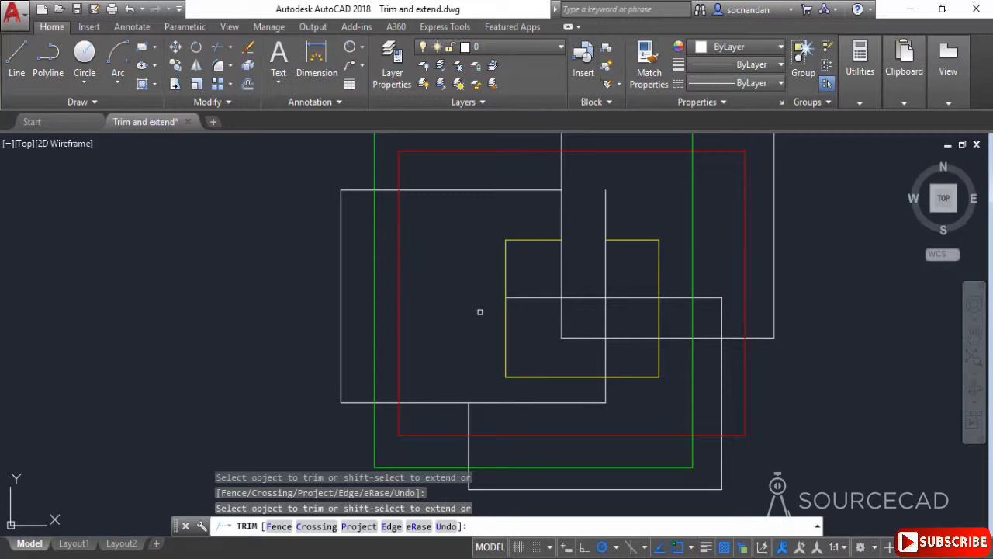
left_click(520, 297)
left_click(341, 271)
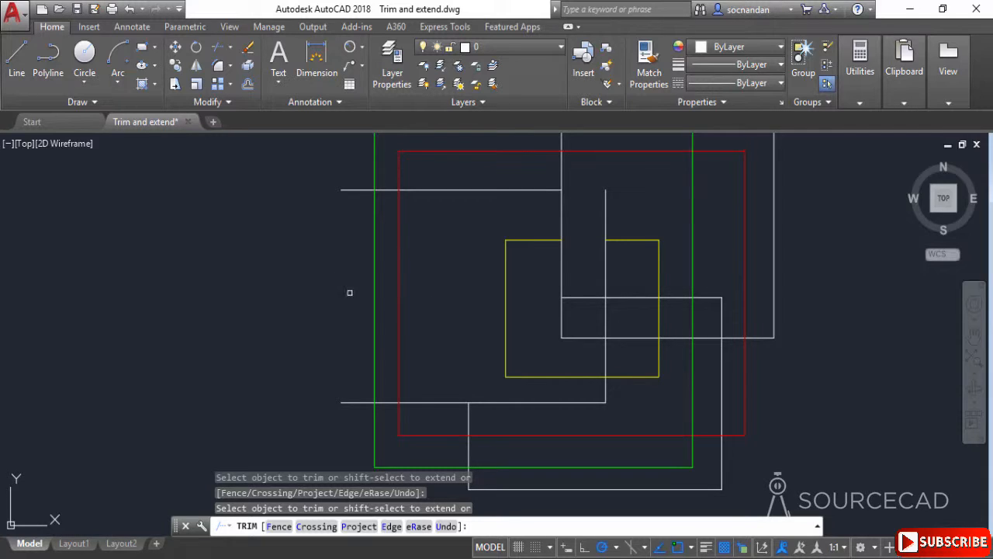
left_click(342, 190)
left_click(341, 401)
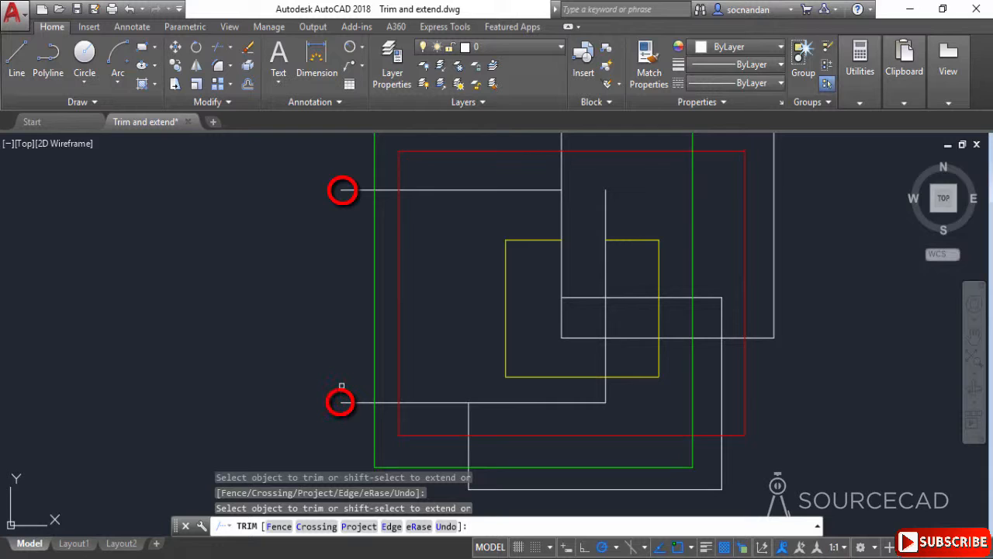
key("Escape")
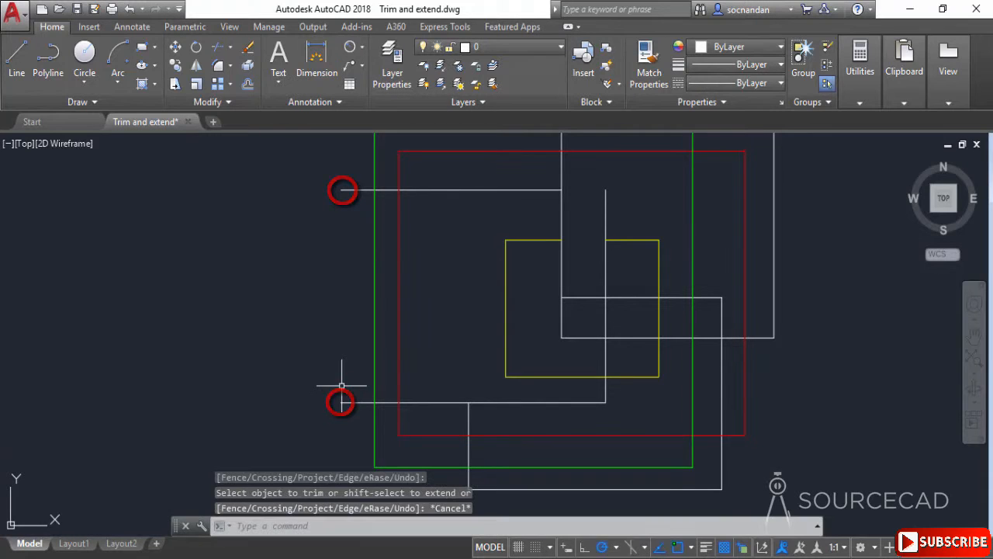
Undo all the trims to restore the original overlapping rectangles
scroll(471, 285, "down", 2)
middle_click_drag(471, 286, 439, 313)
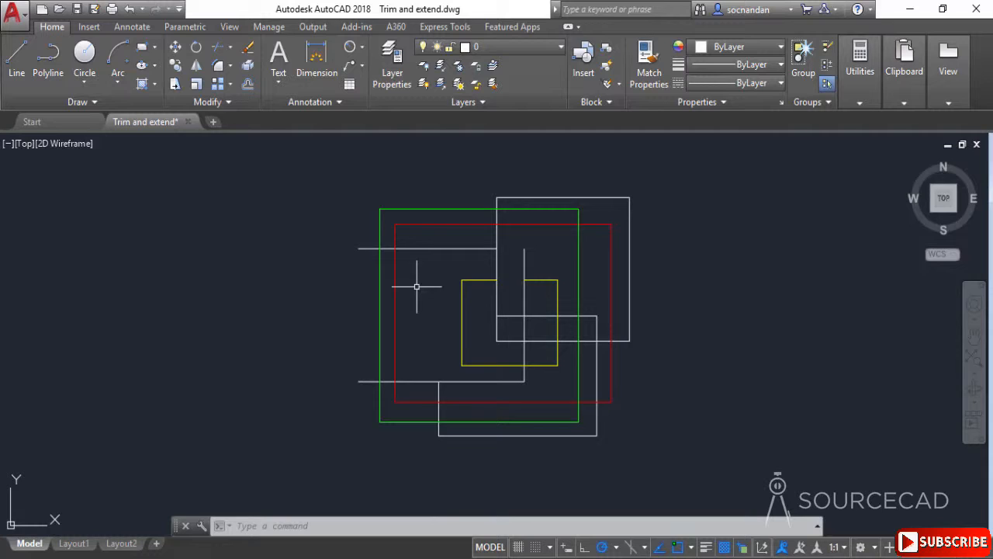
key("ctrl+z")
key("ctrl+z")
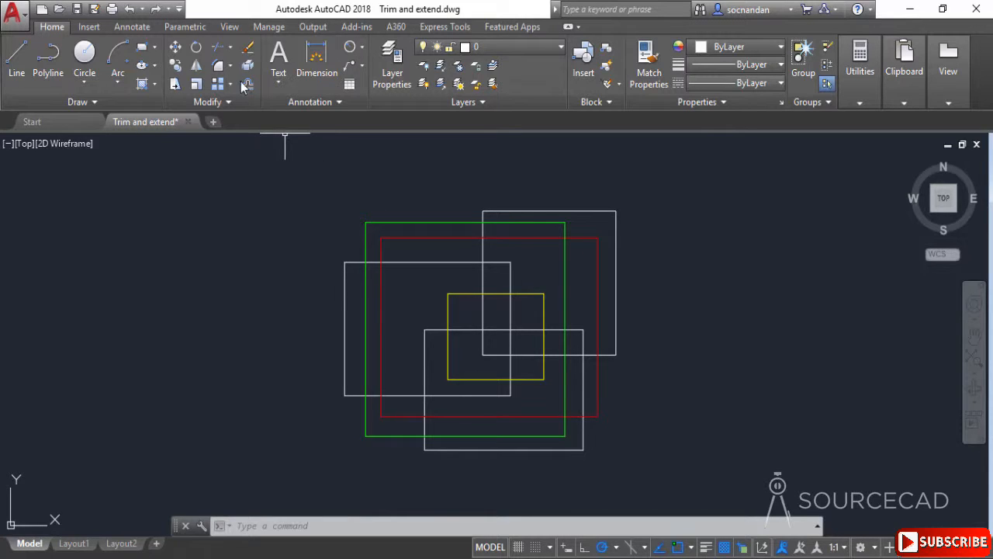
Trim using the Fence option with all objects as cutting edges, running the fence around the rectangles' left, lower and right overhangs and into the upper interior
left_click(217, 47)
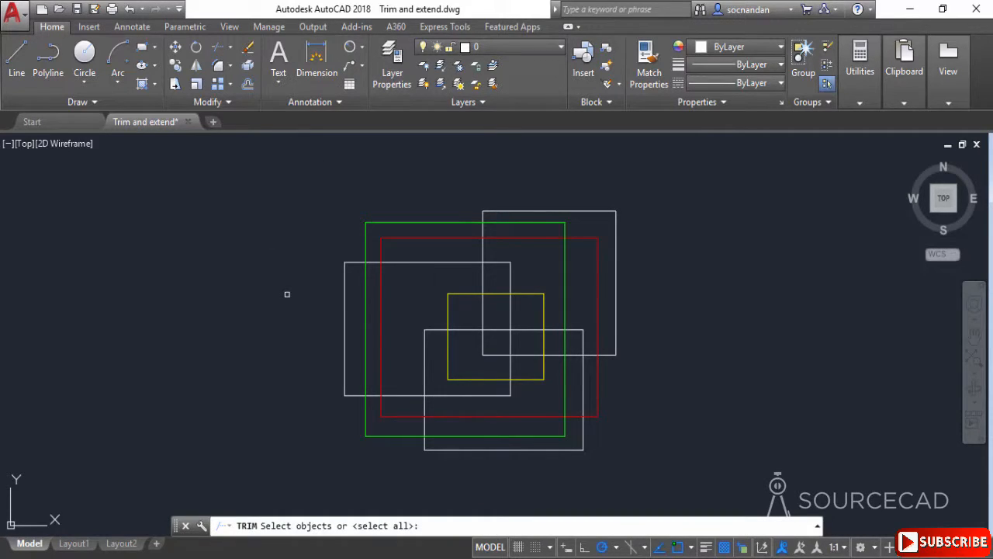
key("Return")
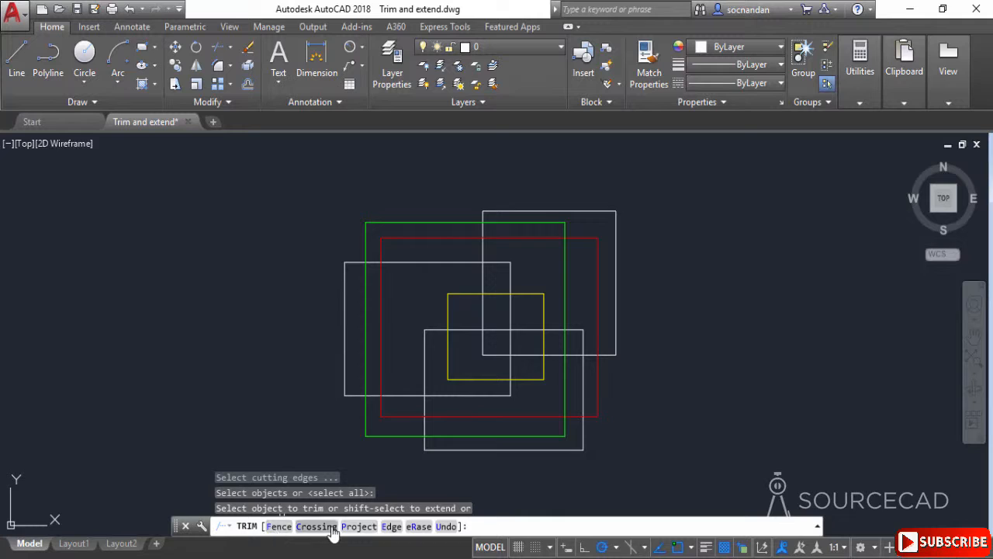
left_click(279, 527)
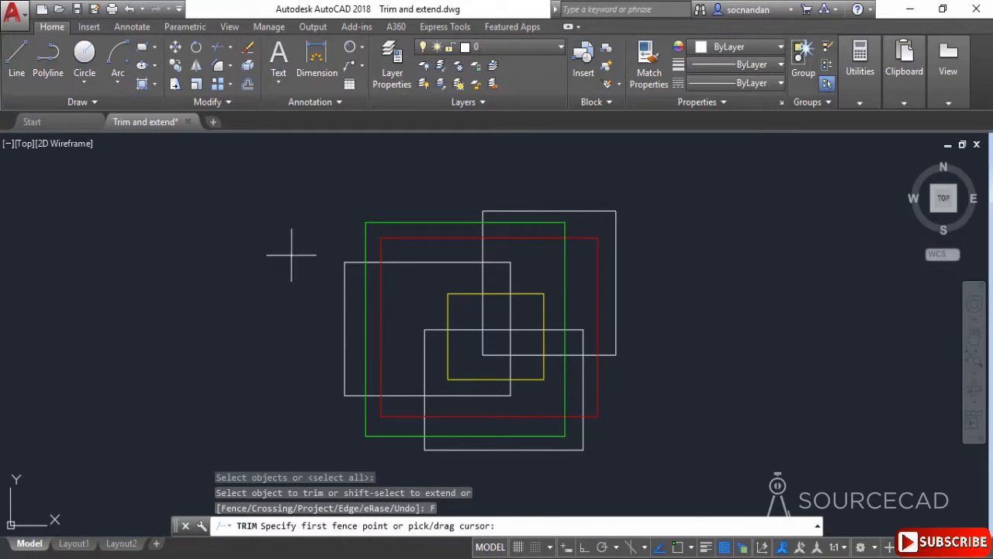
left_click(343, 230)
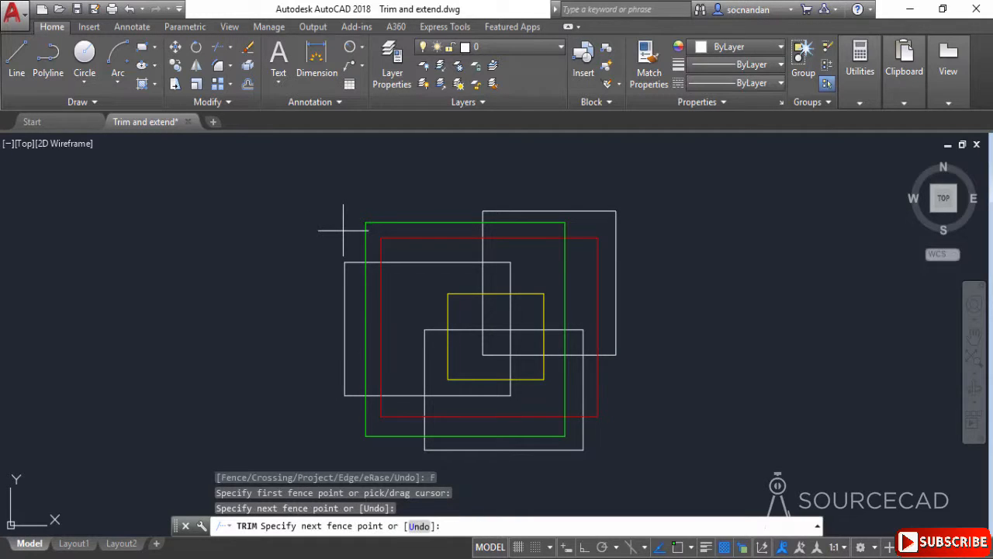
left_click(353, 269)
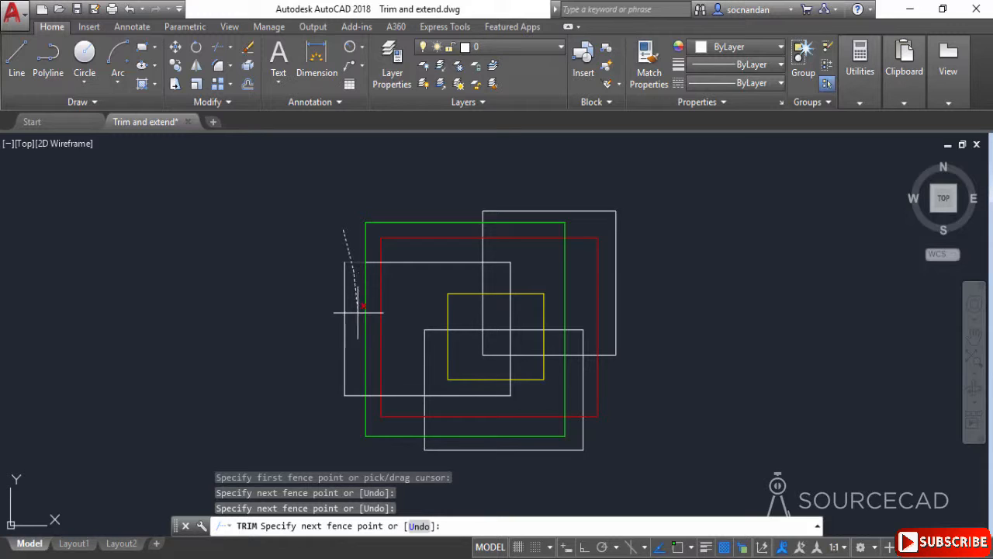
left_click(353, 411)
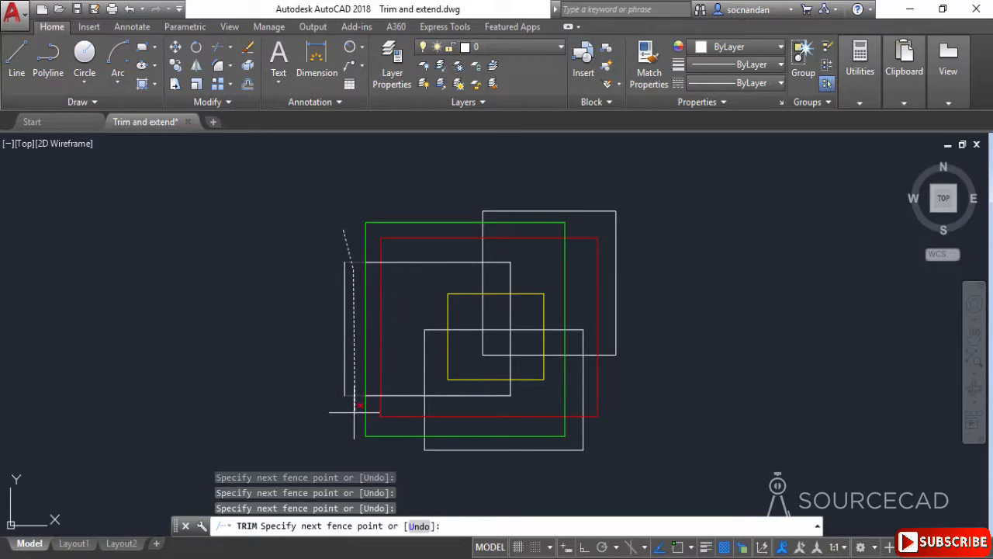
left_click(358, 458)
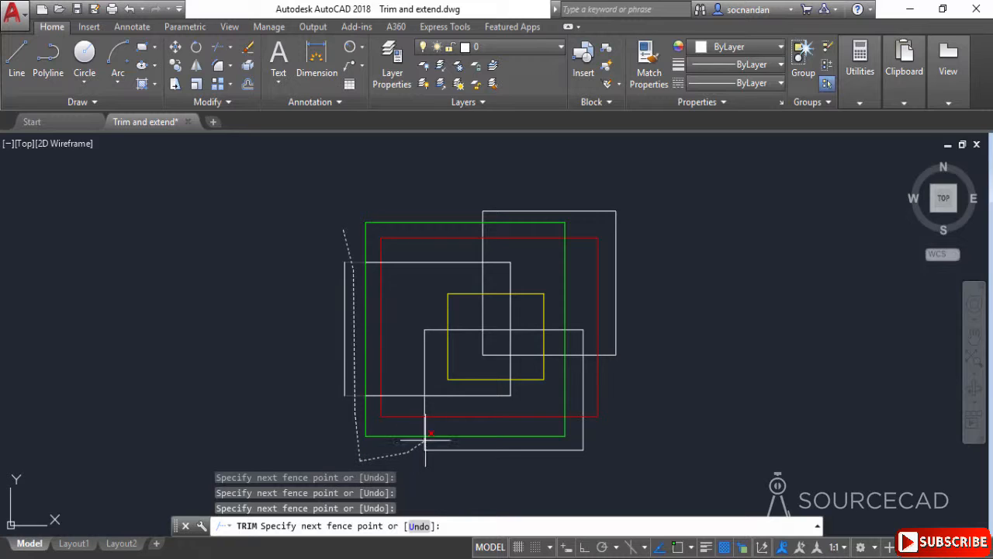
left_click(429, 440)
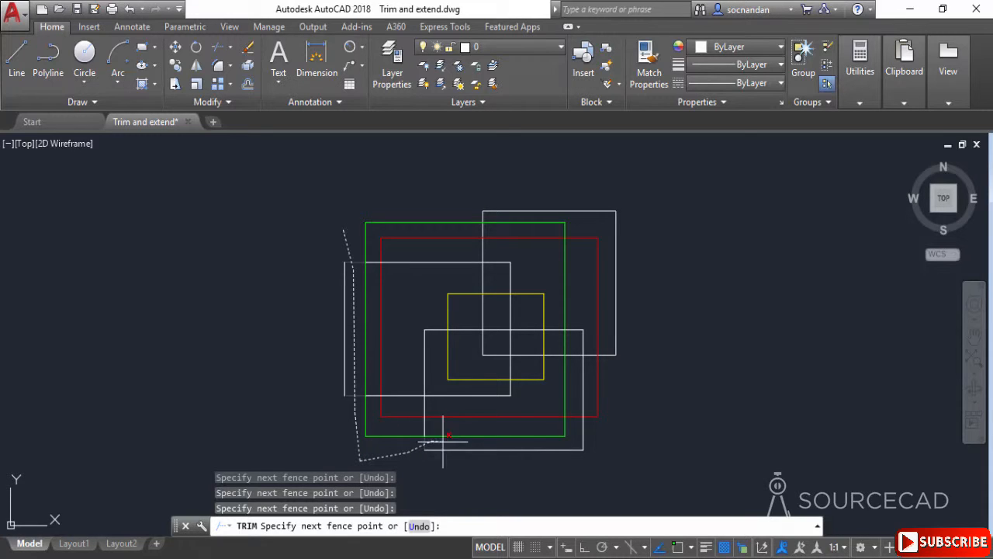
left_click(595, 440)
left_click(673, 405)
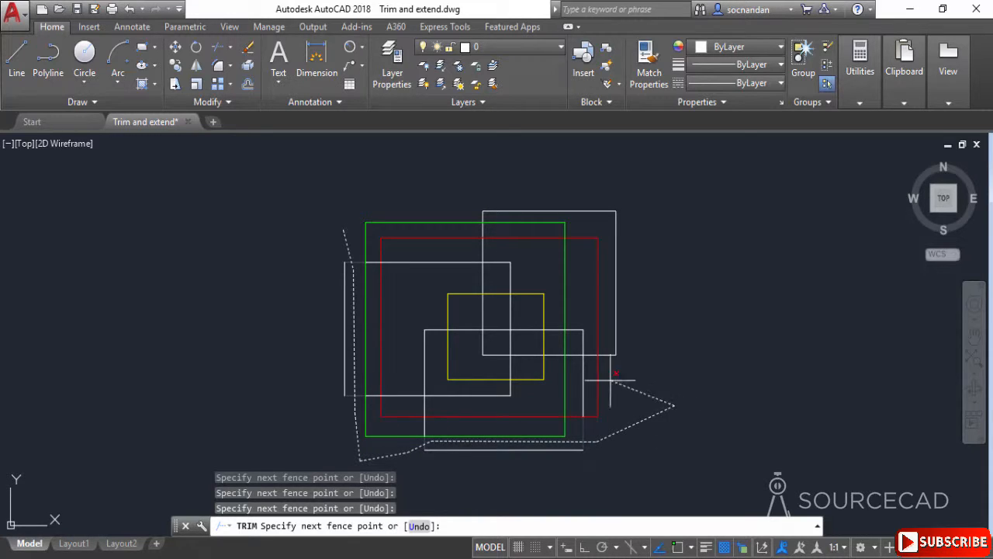
left_click(610, 377)
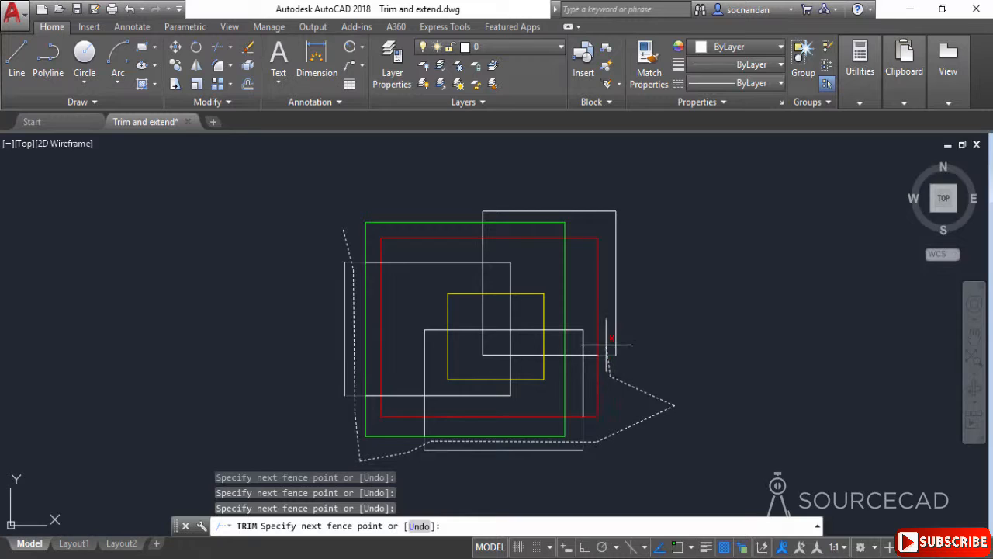
left_click(604, 226)
left_click(545, 228)
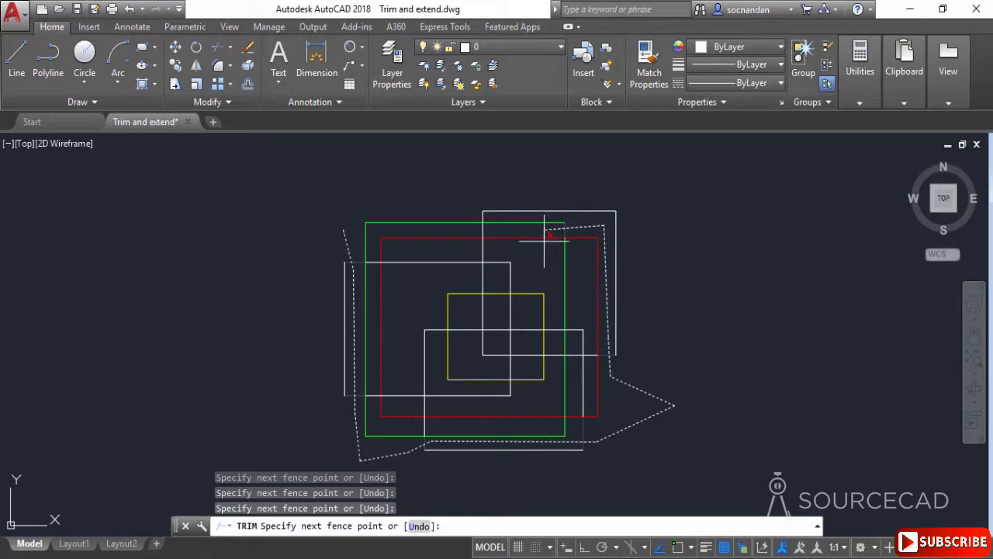
left_click(545, 268)
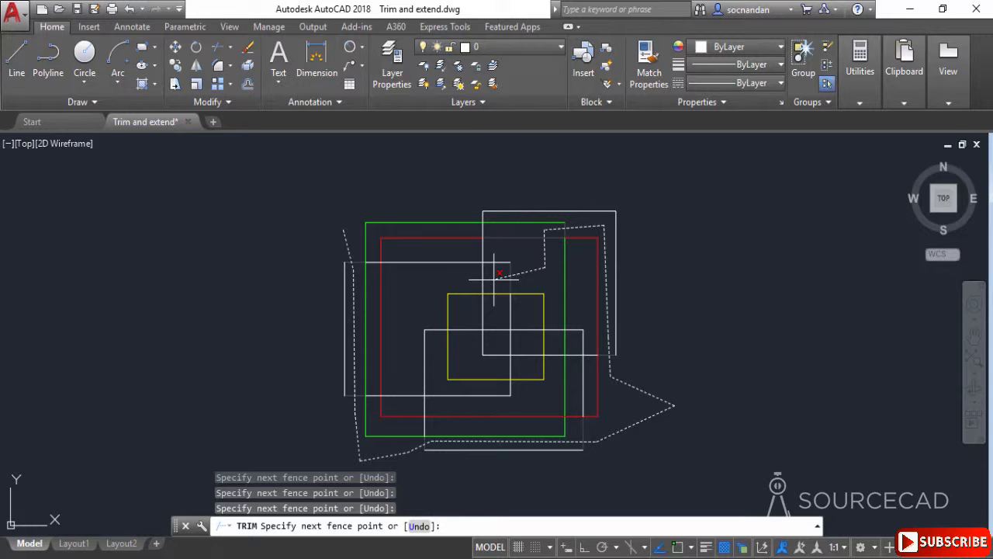
key("Return")
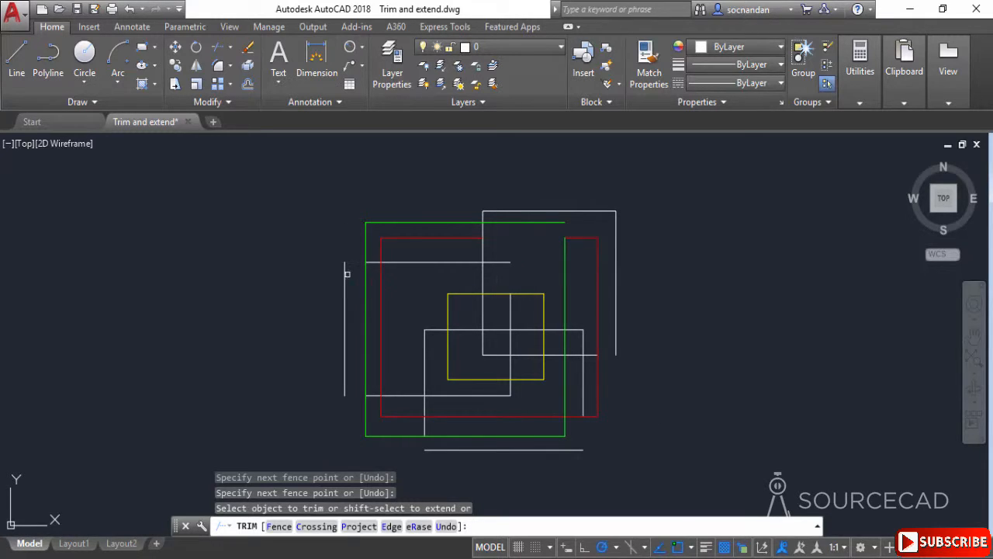
Try to trim the detached vertical line left of the green rectangle, and undo the whole fence trim
left_click(345, 273)
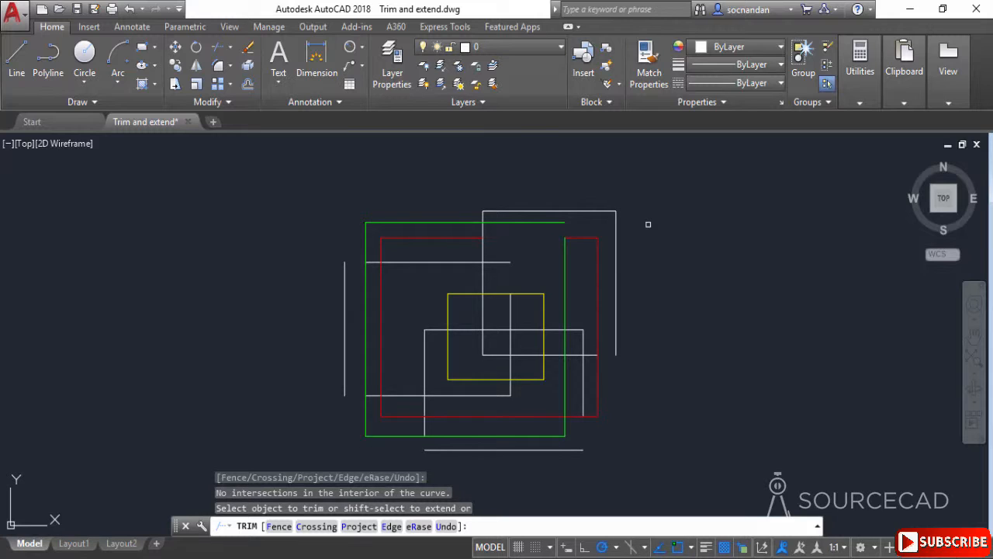
key("Escape")
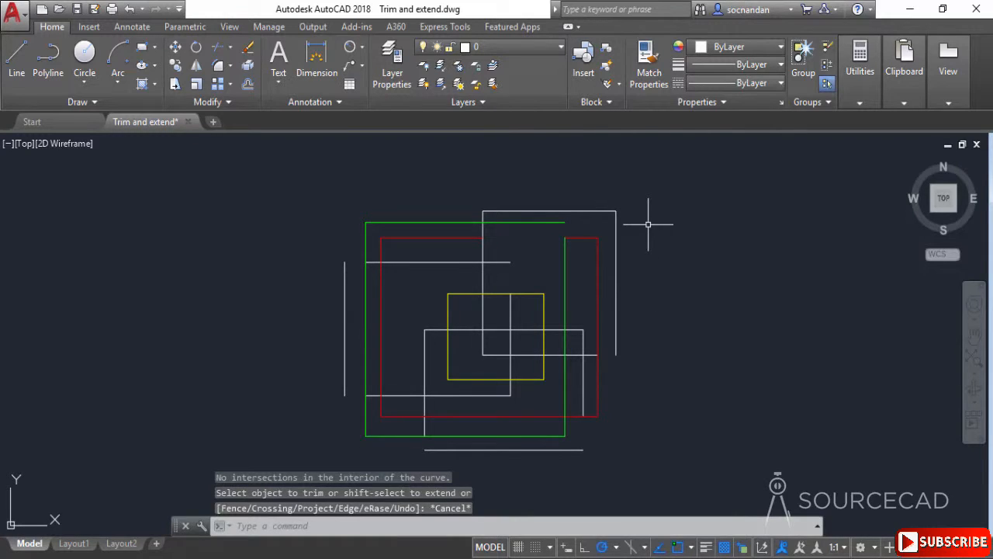
key("ctrl+z")
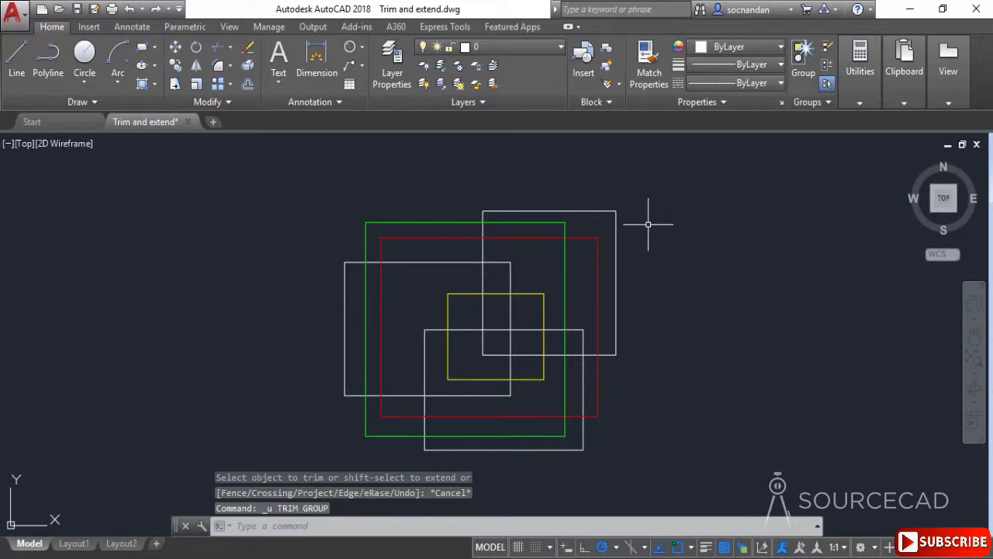
Using only the red rectangle as cutting edge, trim the parts of the upper-right and left white rectangles that lie outside it
left_click(219, 48)
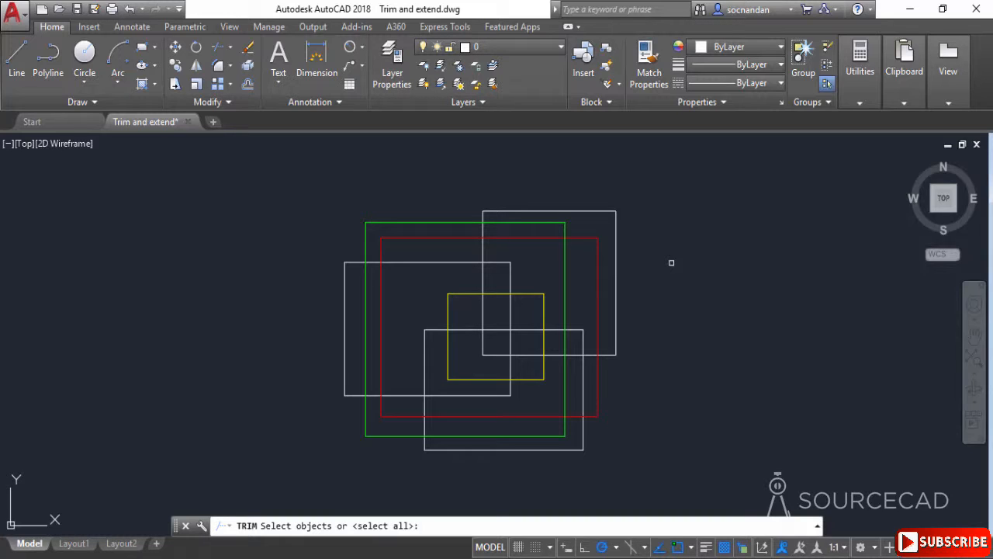
left_click(585, 236)
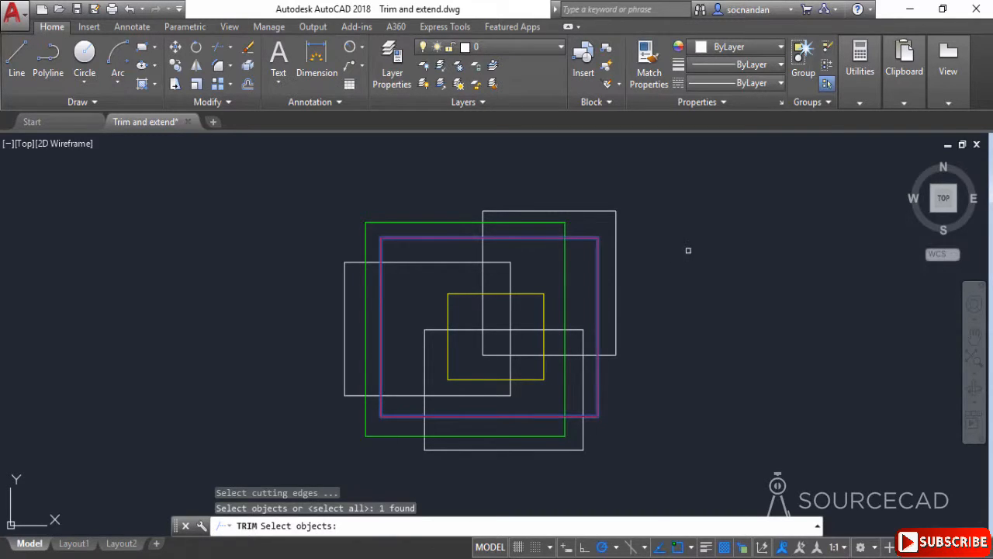
key("Return")
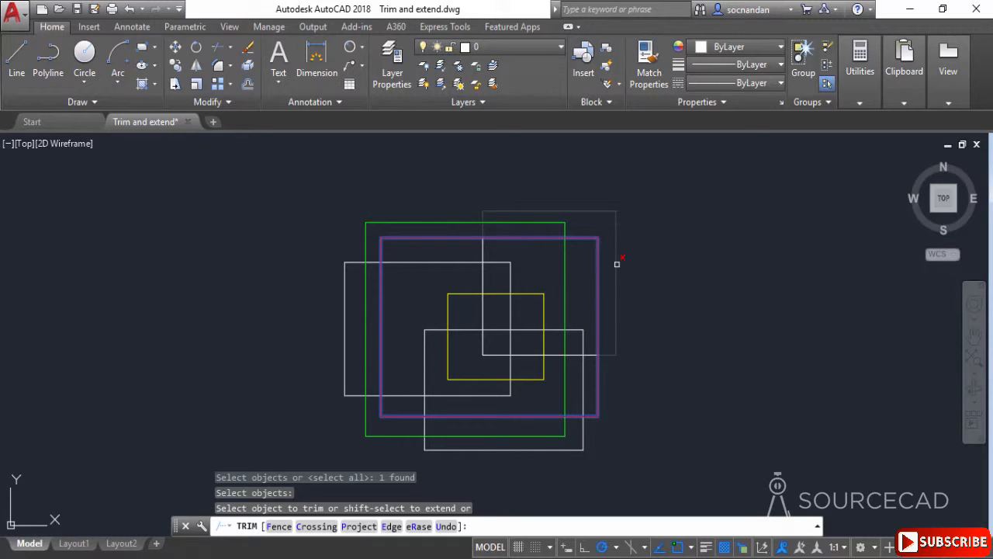
left_click(616, 264)
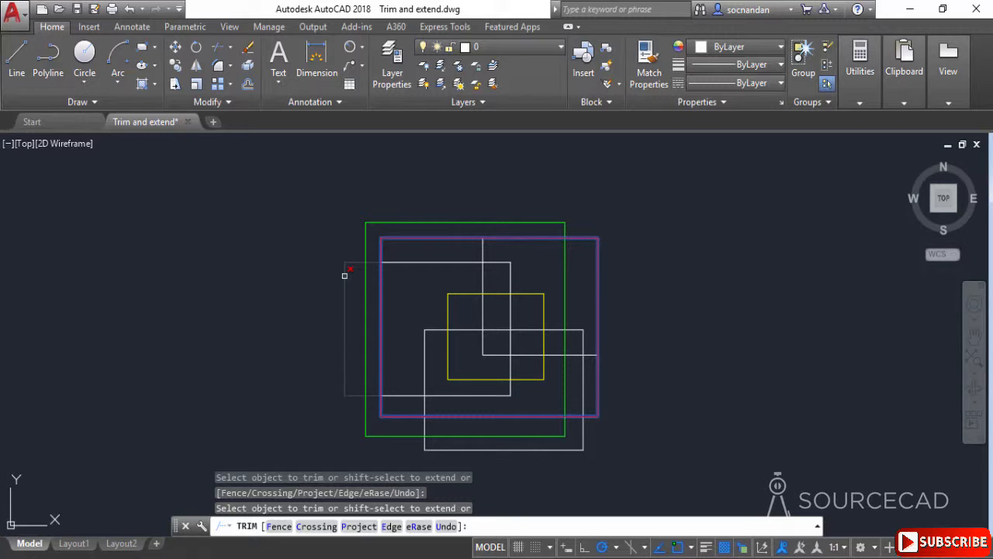
left_click(344, 275)
Trim the green rectangle's right side inside the red rectangle, and try trimming the yellow rectangle against the same cutting edge
left_click(459, 298)
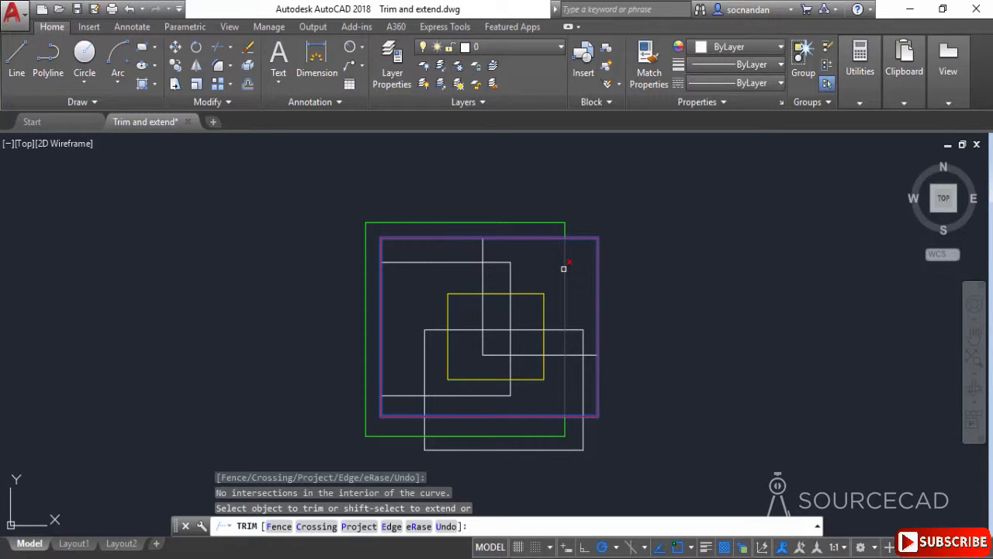
left_click(563, 269)
left_click(530, 294)
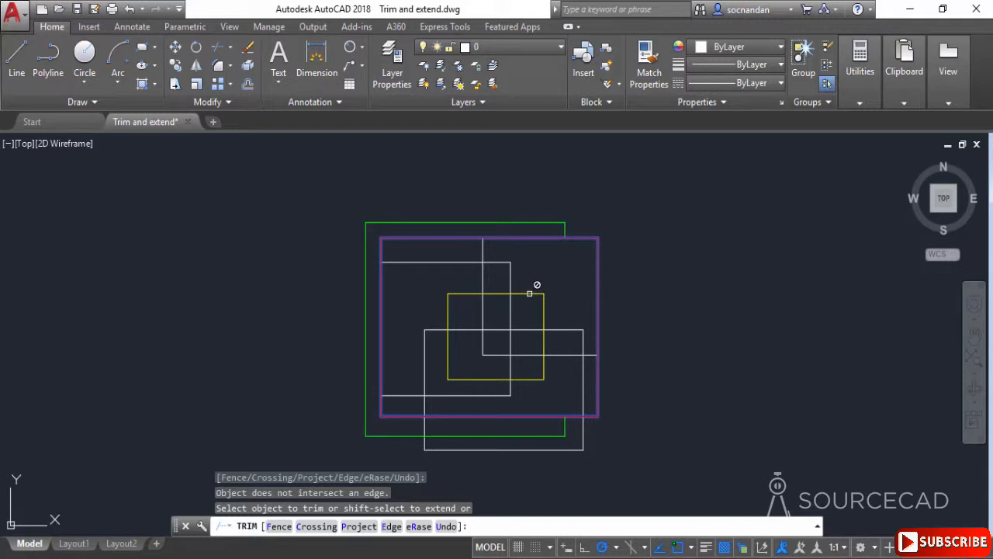
left_click(518, 293)
left_click(508, 292)
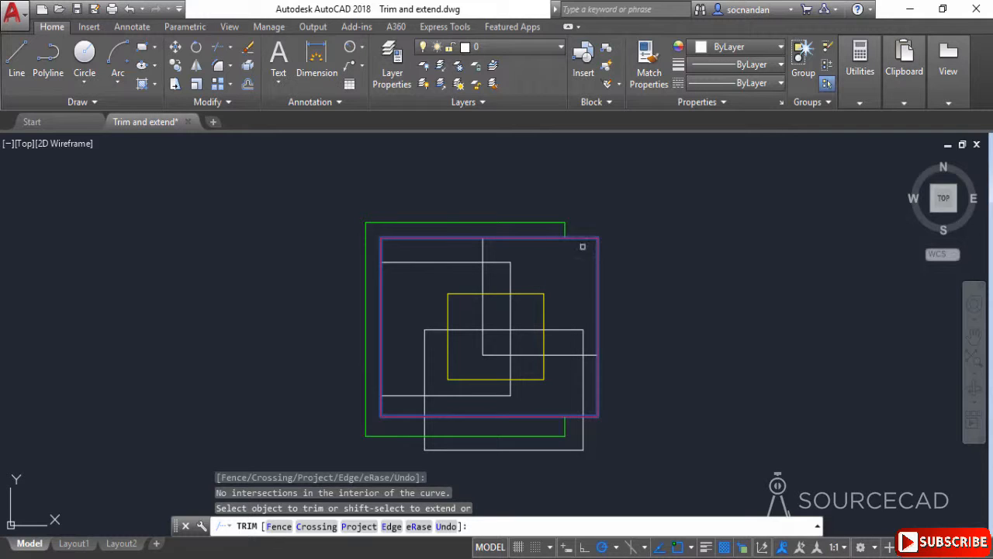
left_click(561, 287)
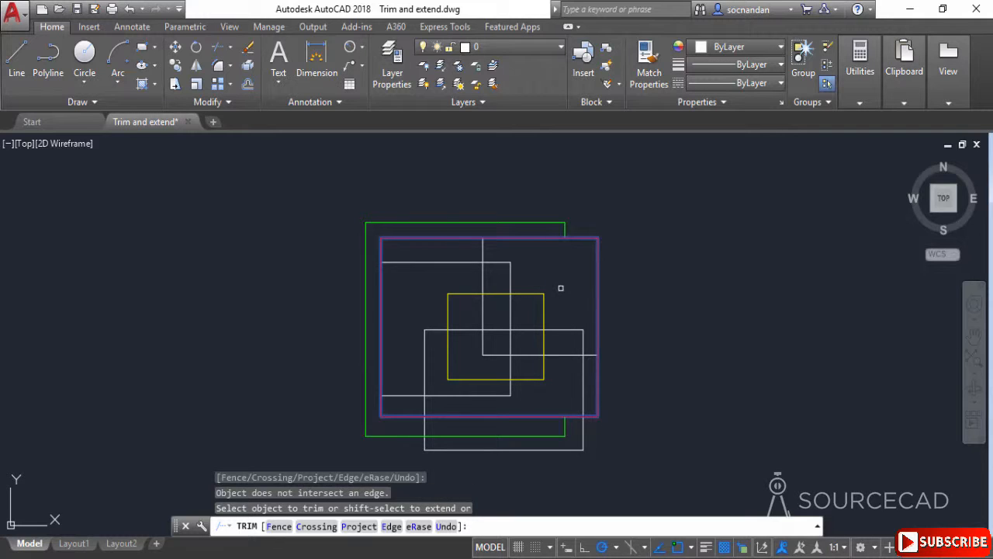
Trim the lower white rectangle's part inside the red rectangle, and try trimming the left white rectangle's remaining part against the same cutting edge
left_click(558, 329)
left_click(510, 278)
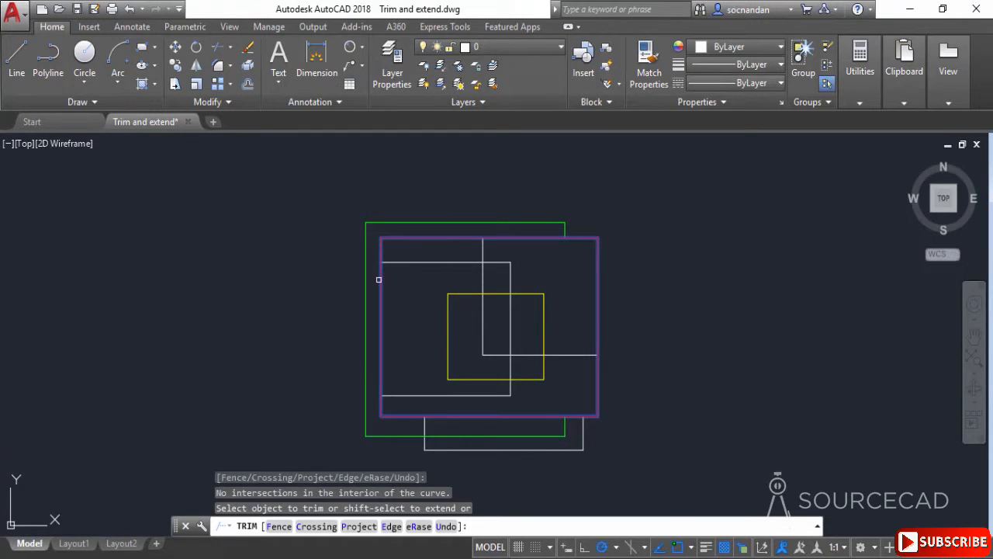
left_click(509, 264)
left_click(516, 383)
left_click(380, 401)
left_click(394, 394)
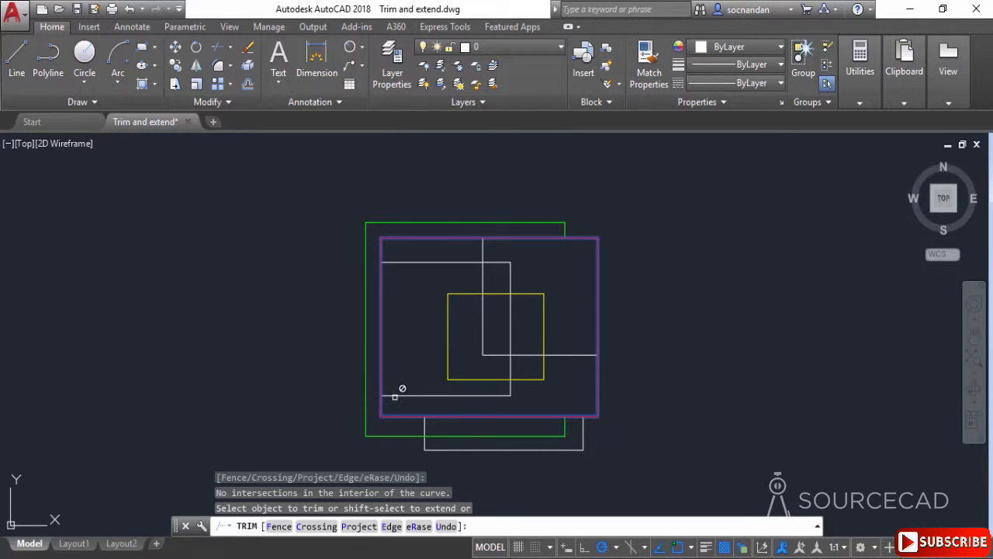
Try trimming the green rectangle's left side against the red rectangle, and undo the whole trim operation
left_click(370, 268)
key("Escape")
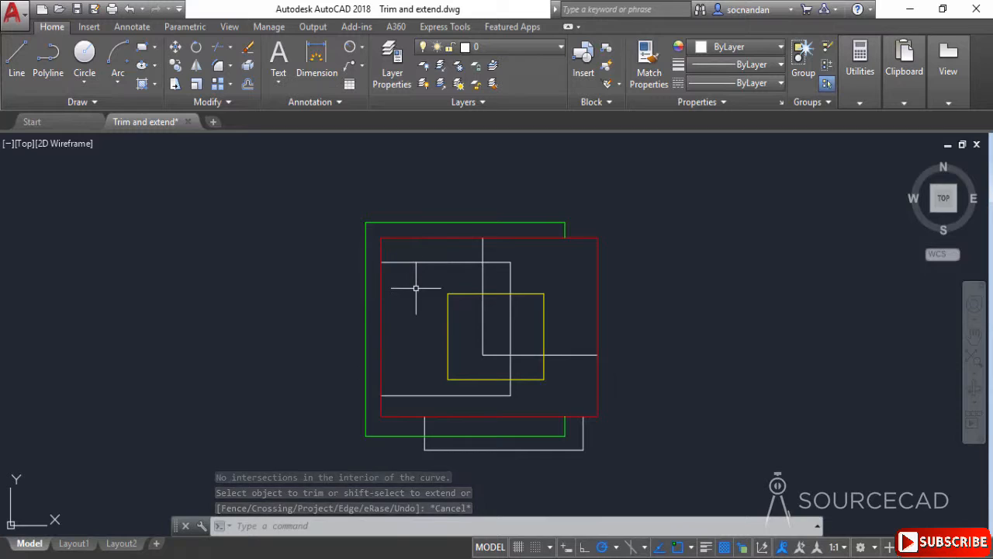
key("ctrl+z")
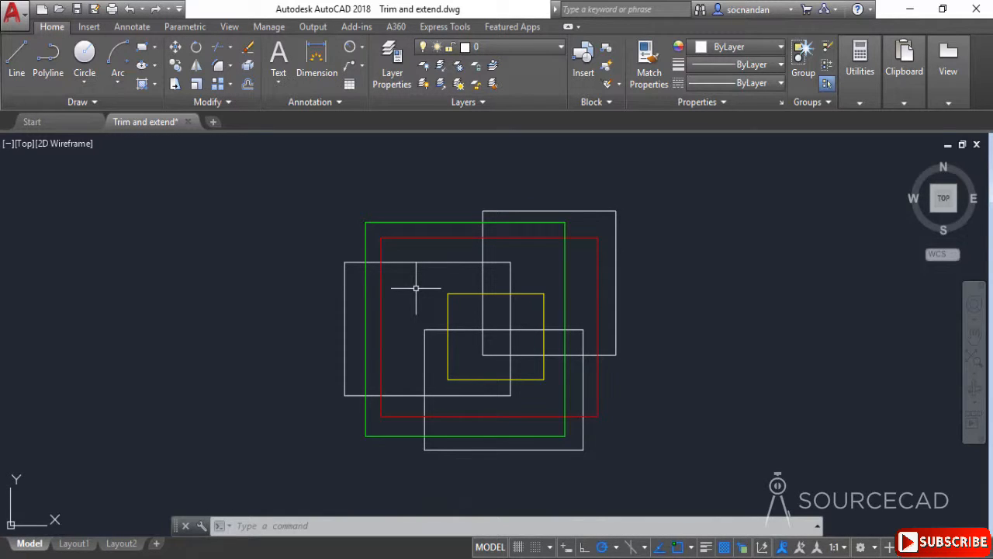
Draw a three-point arc that passes over all the overlapping rectangles, starting left of them and ending beyond their lower-right side
left_click(118, 61)
left_click(258, 357)
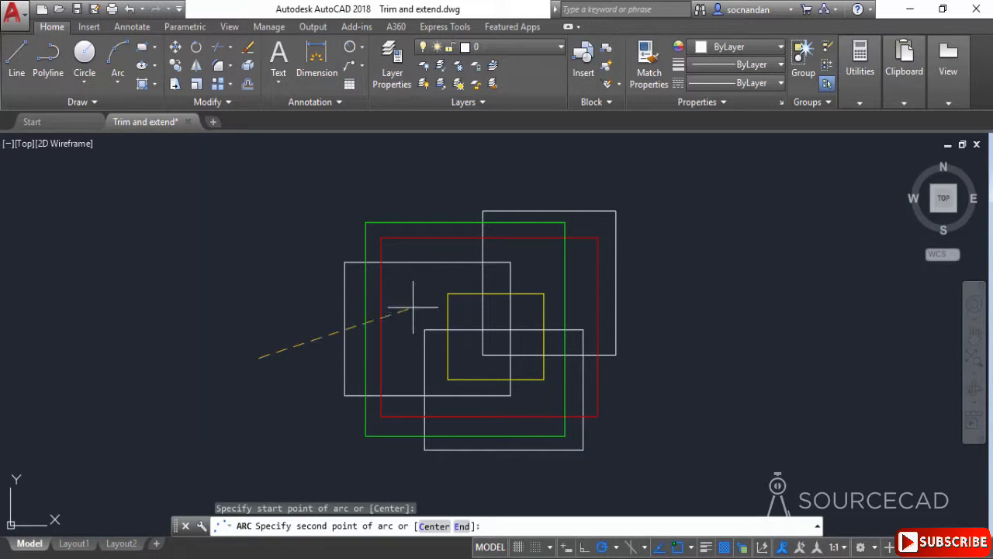
left_click(453, 278)
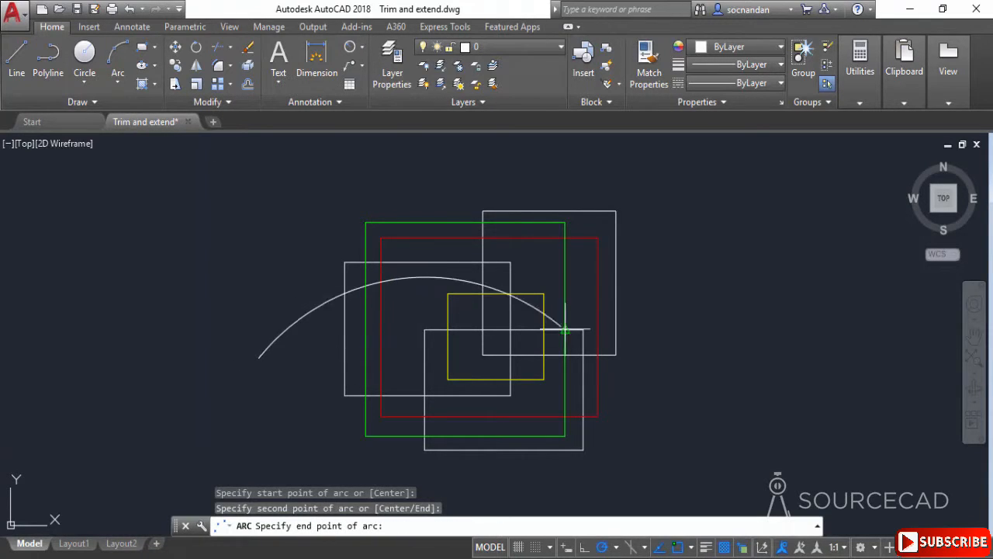
left_click(657, 411)
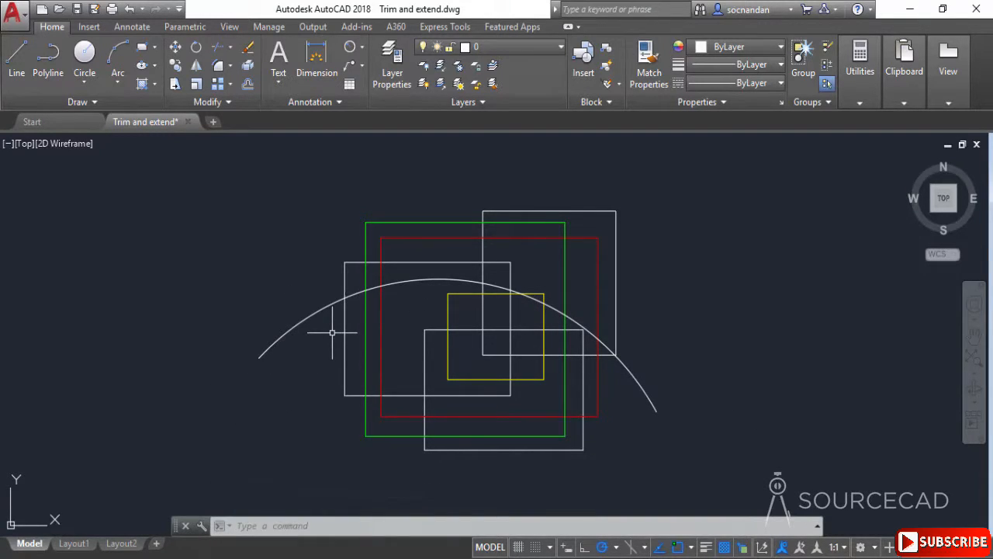
With all objects as cutting edges, trim the arc left of the upper-right white rectangle, between the green and red right sides, and its right tail
left_click(218, 48)
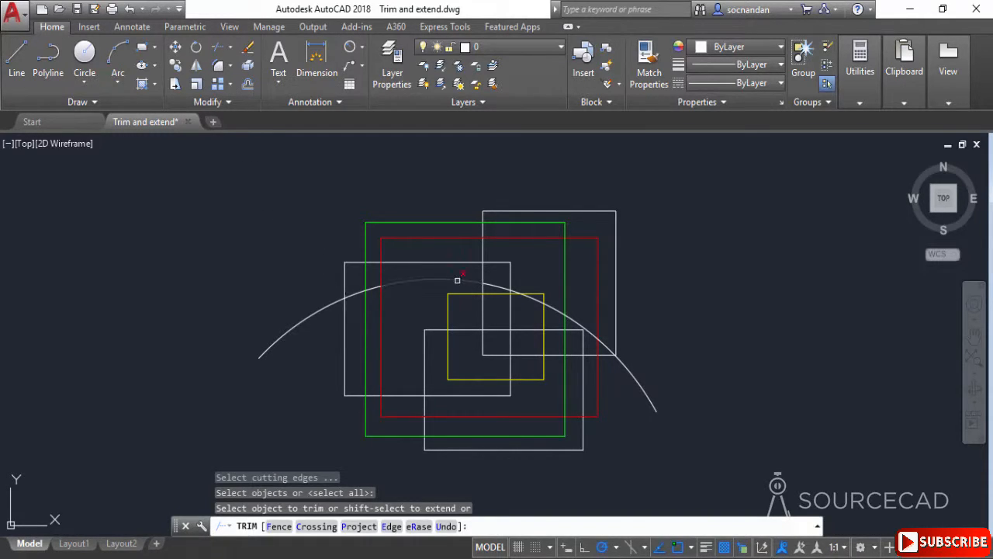
left_click(462, 280)
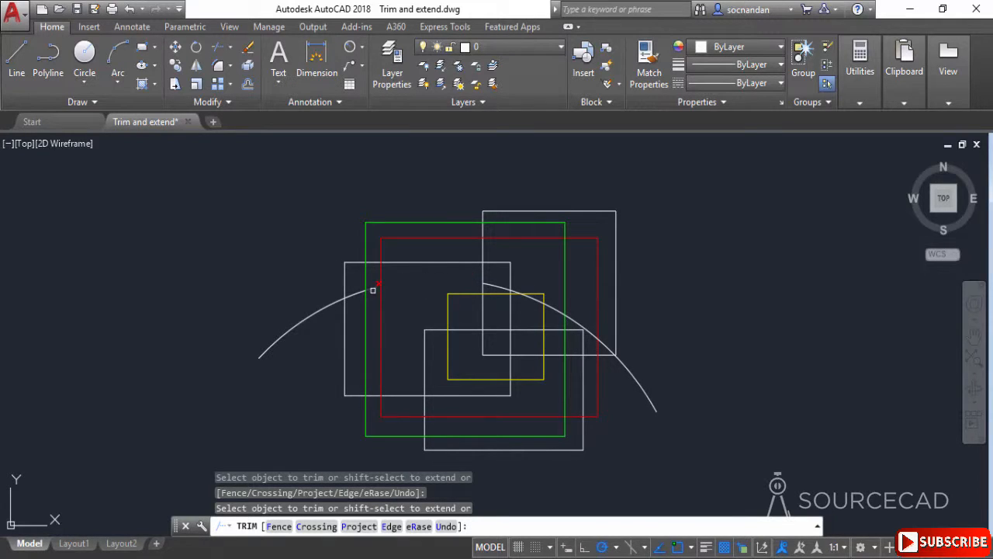
left_click(354, 295)
left_click(347, 291)
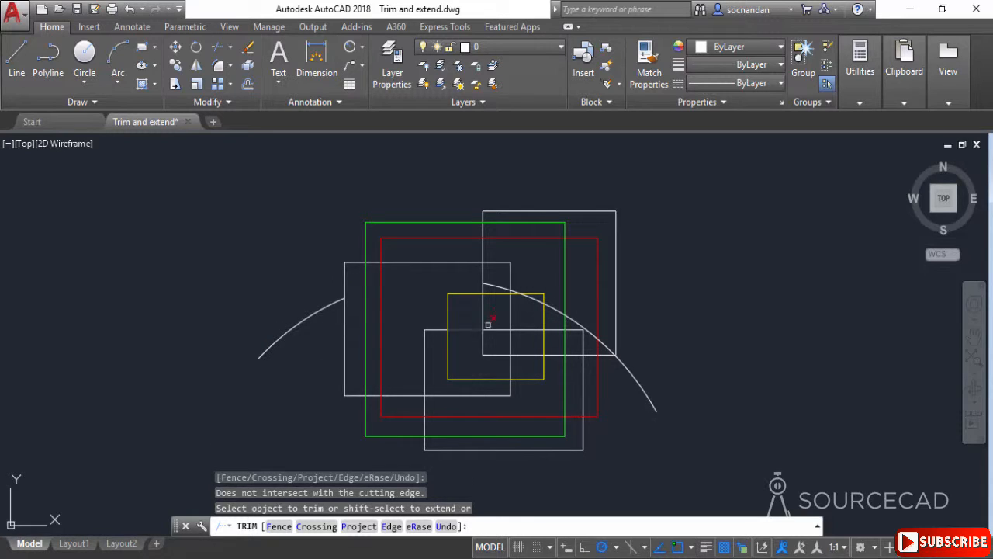
left_click(586, 329)
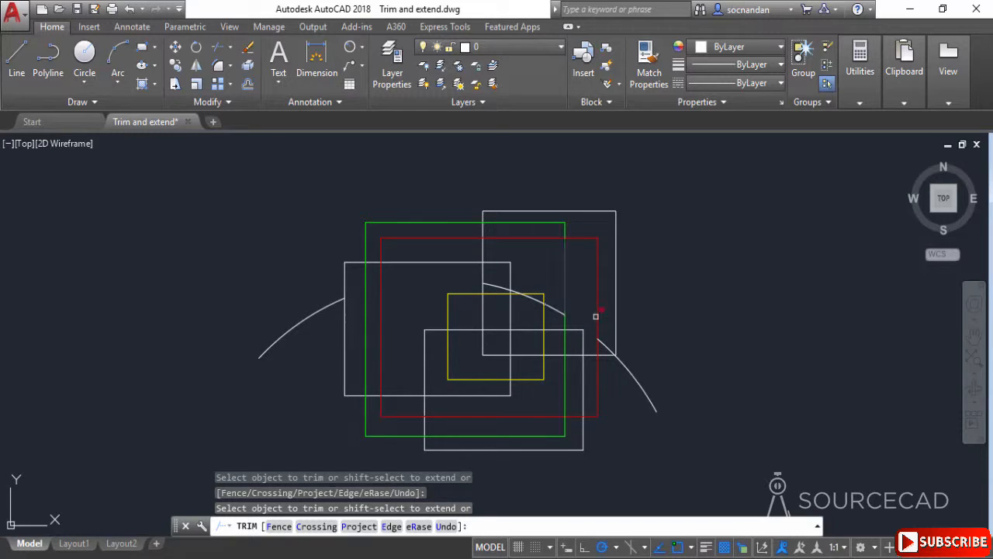
left_click(640, 386)
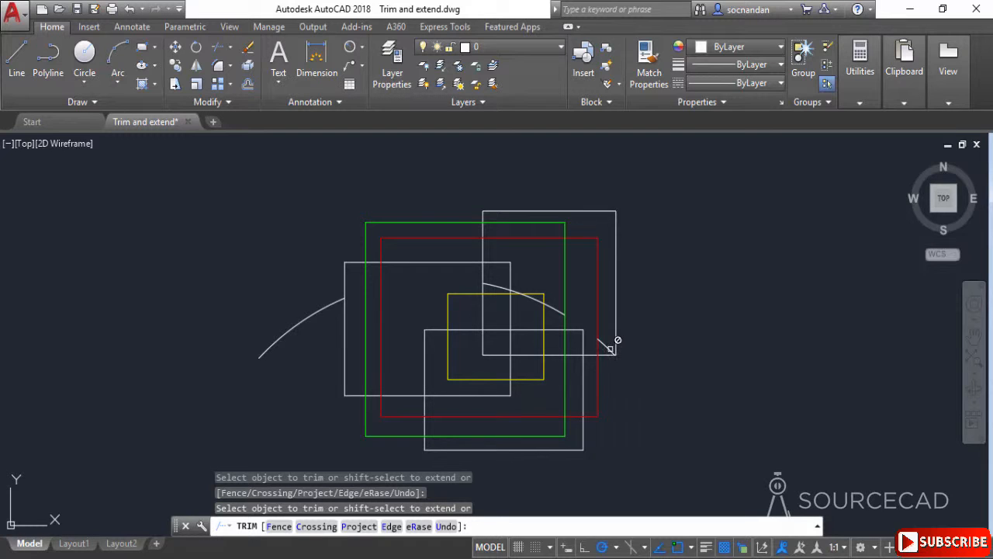
End the trim, and undo both the arc trims and the arc itself
scroll(606, 347, "up", 2)
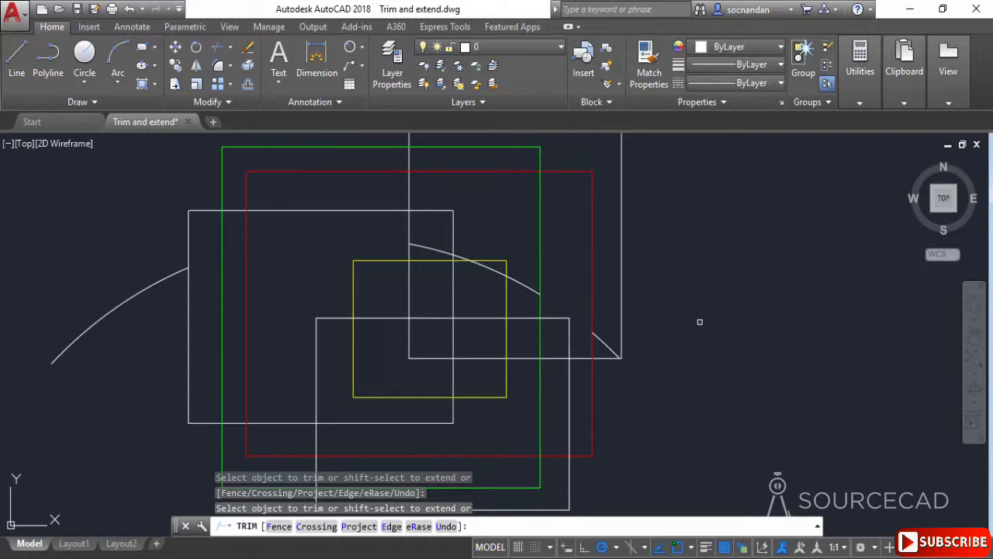
scroll(657, 317, "down", 2)
key("Escape")
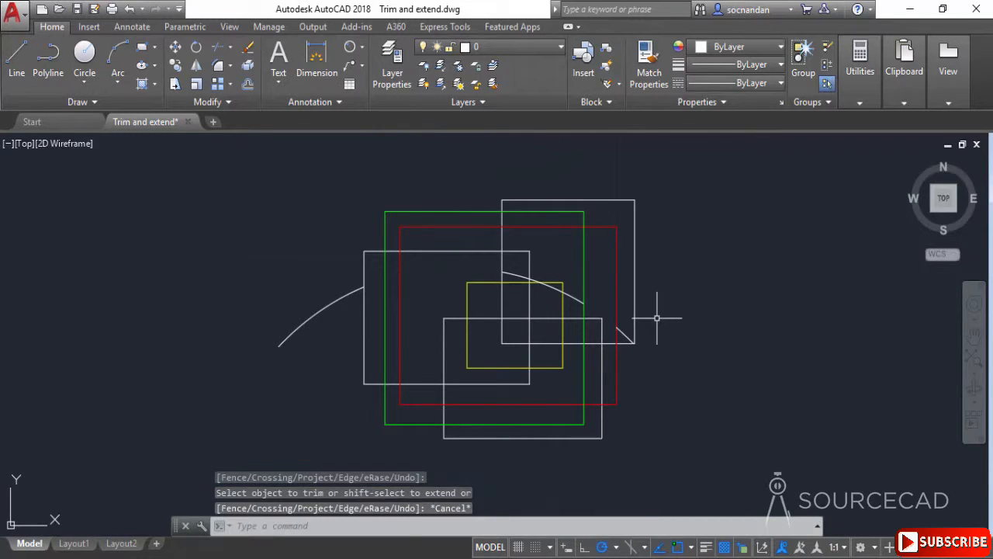
key("ctrl+z")
key("ctrl+z")
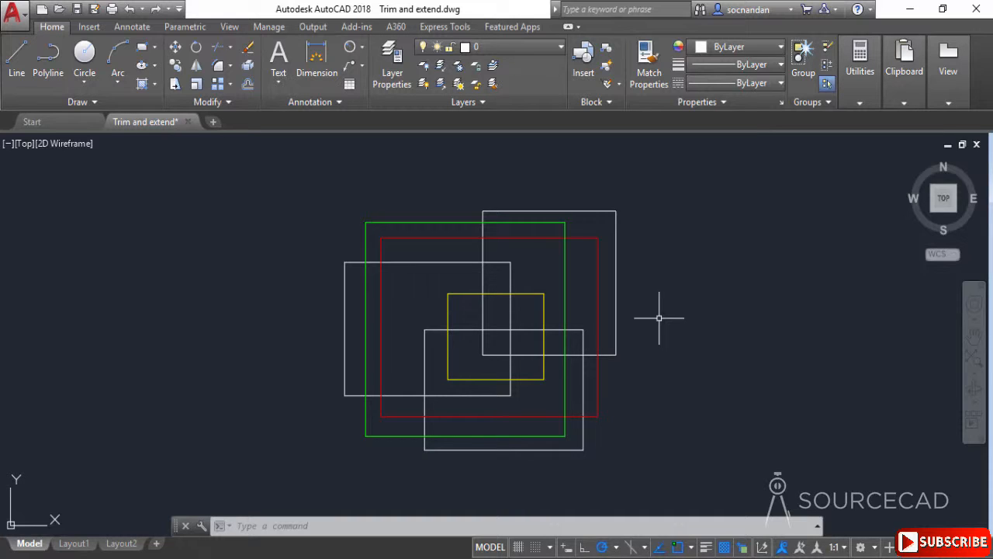
Draw a horizontal line in the empty area left of the overlapping rectangles
left_click(14, 66)
left_click(139, 323)
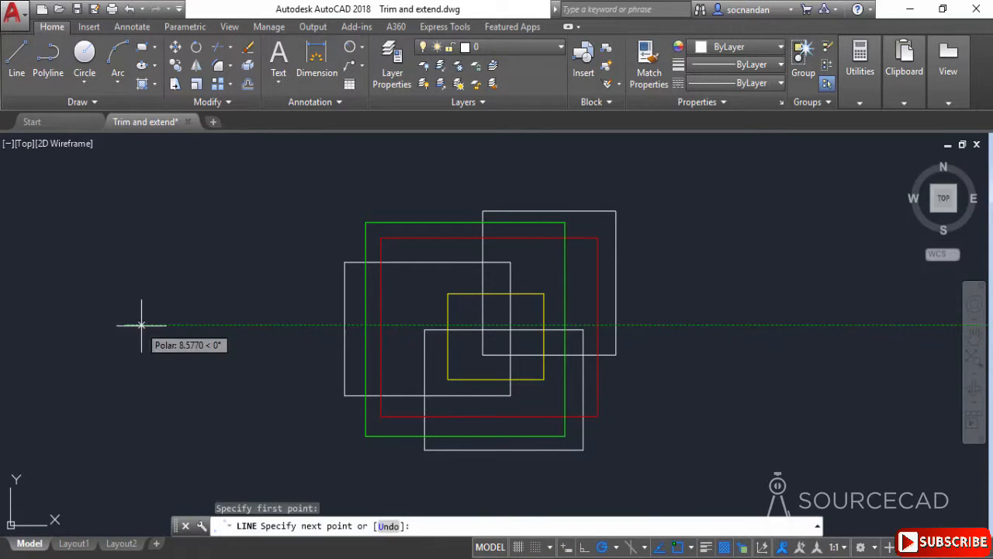
left_click(271, 325)
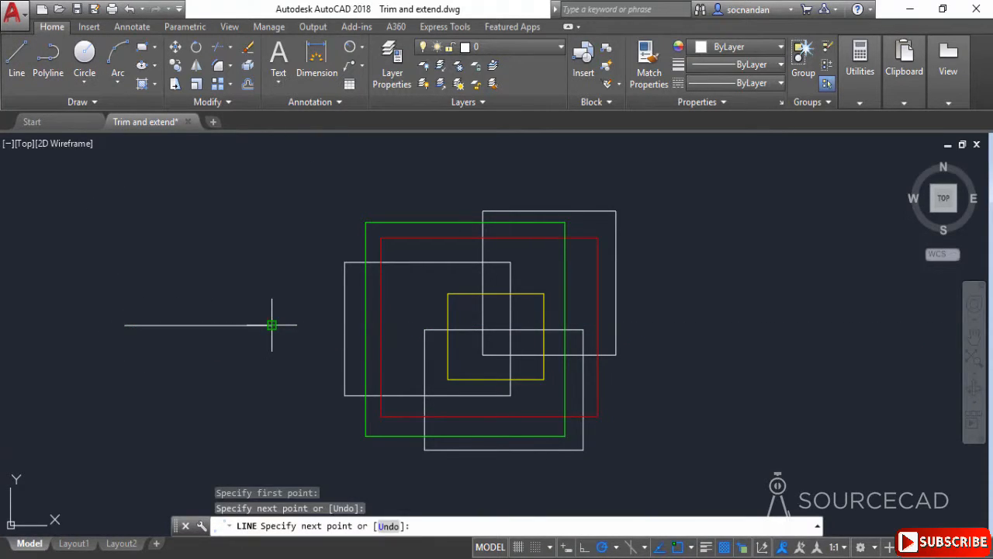
key("Return")
Draw a three-point arc around the horizontal line's right end, opening toward the left
left_click(118, 58)
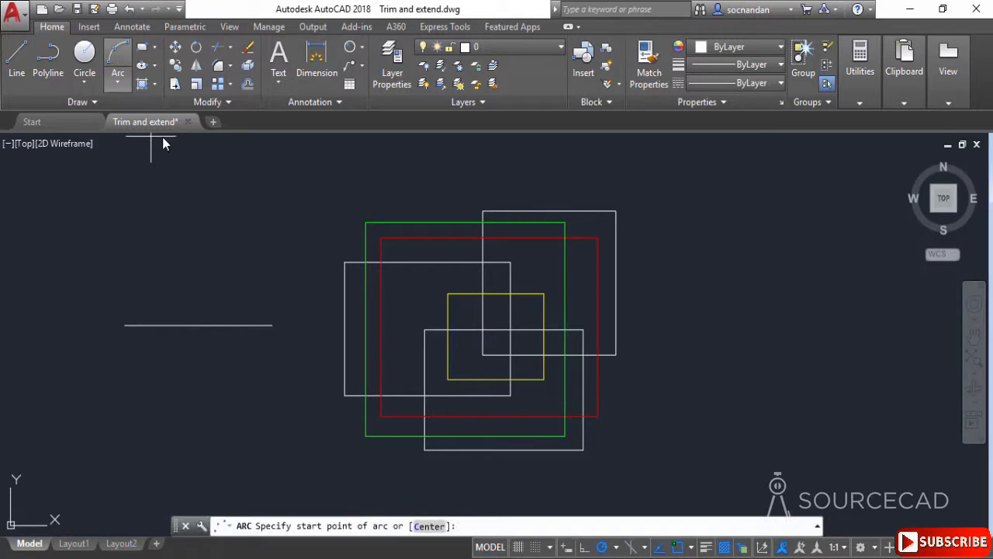
left_click(218, 261)
left_click(273, 249)
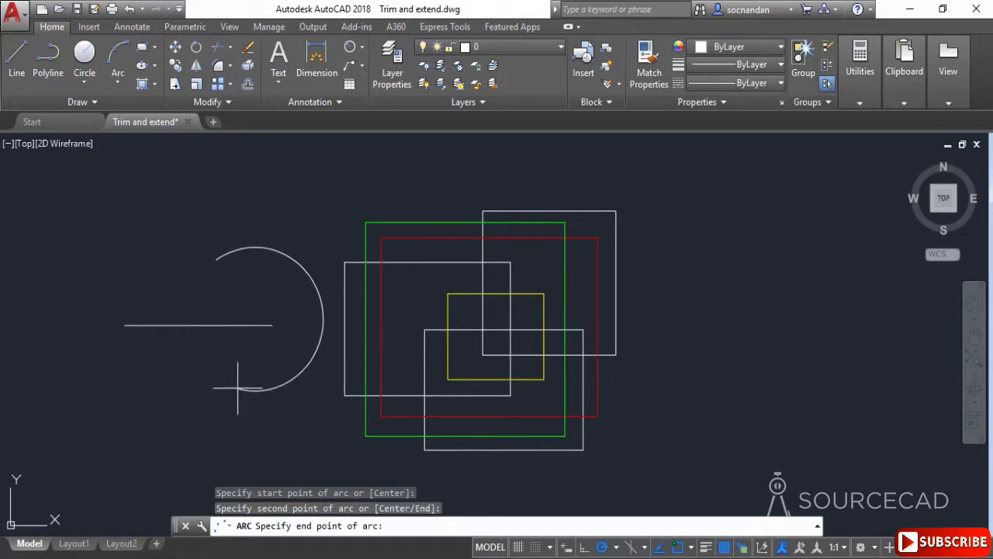
left_click(217, 364)
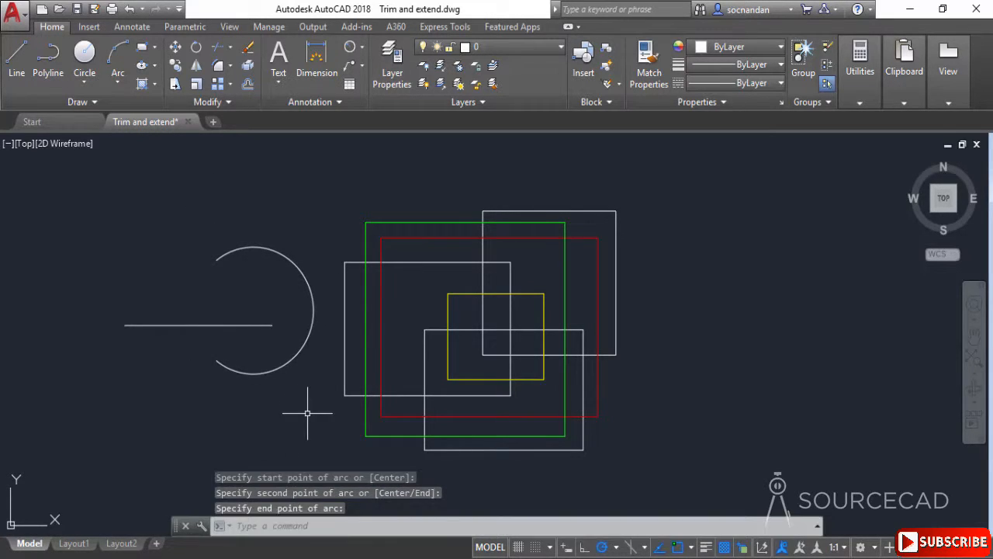
With all objects as boundary edges, extend the horizontal line to the arc and on in stages to the red rectangle's left side
left_click(230, 47)
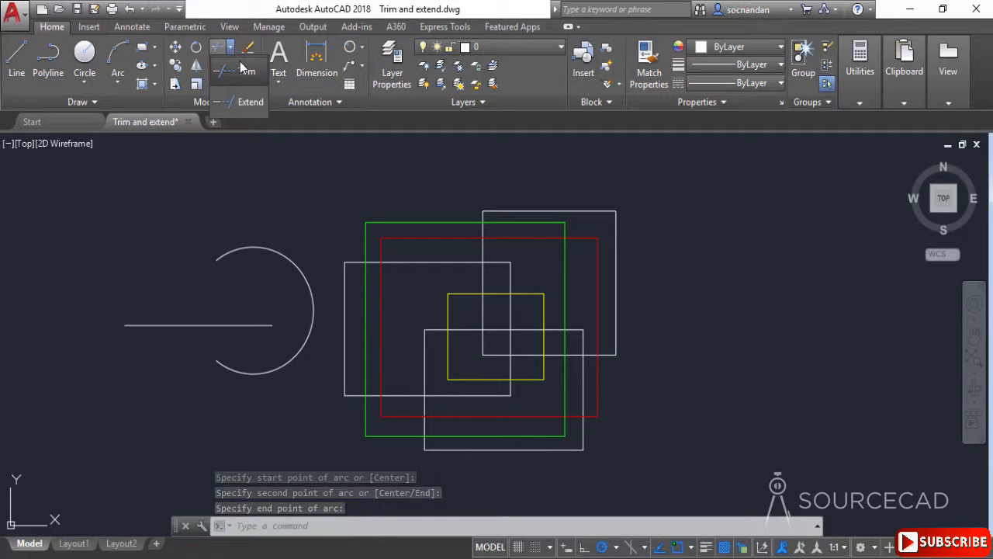
left_click(255, 104)
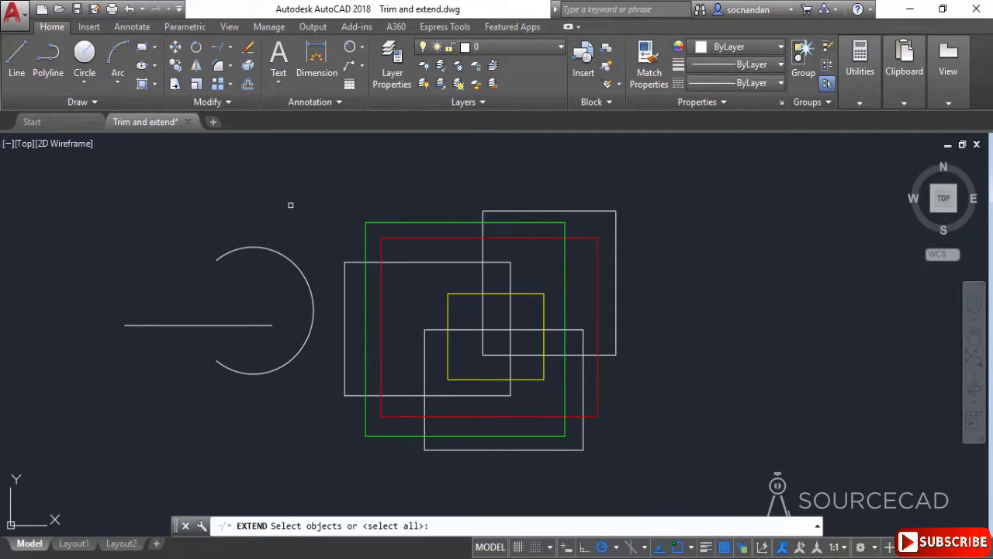
key("Return")
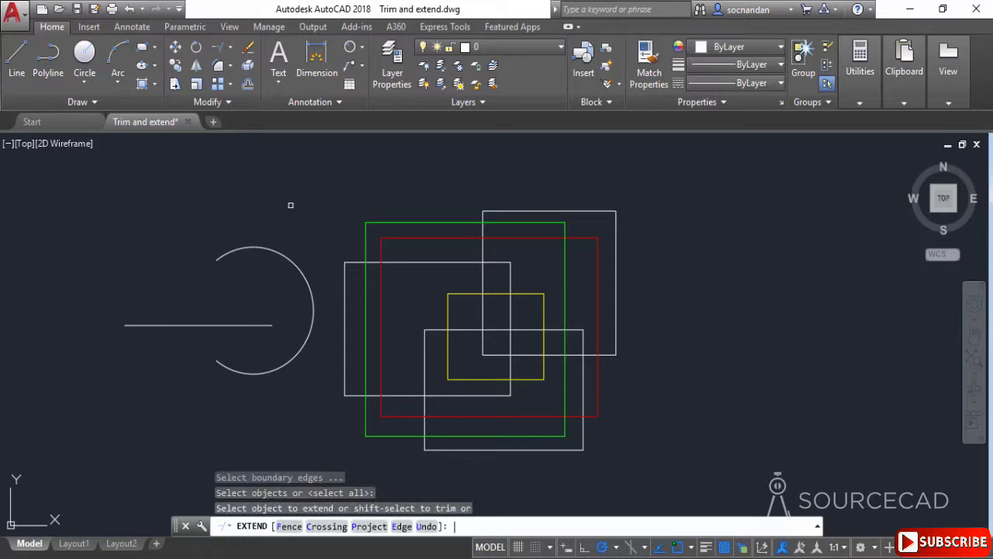
left_click(616, 256)
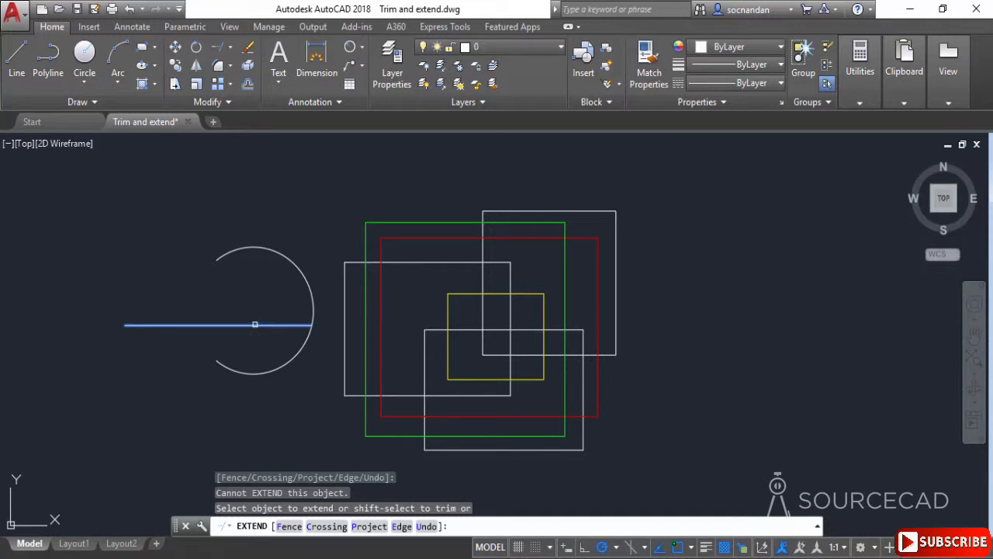
left_click(255, 324)
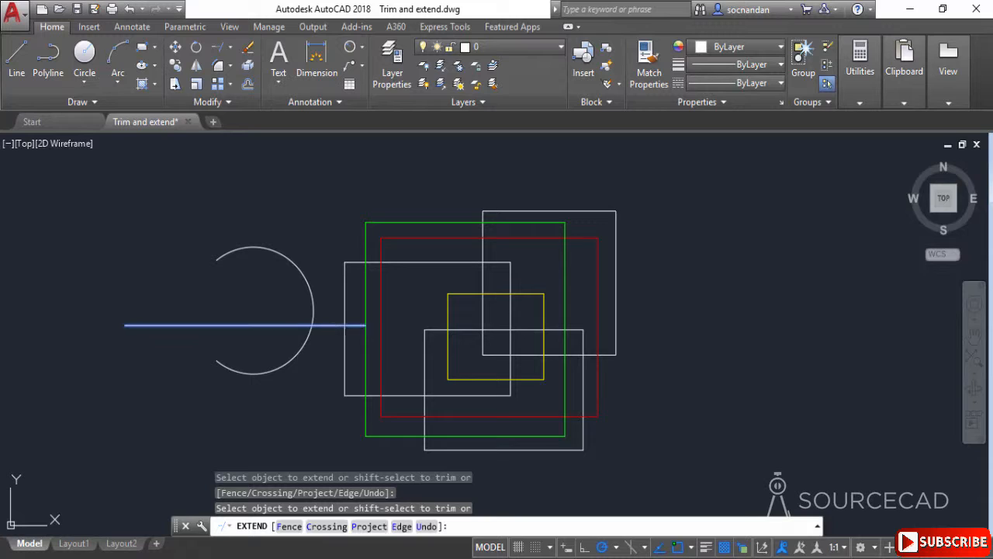
left_click(354, 325)
left_click(354, 326)
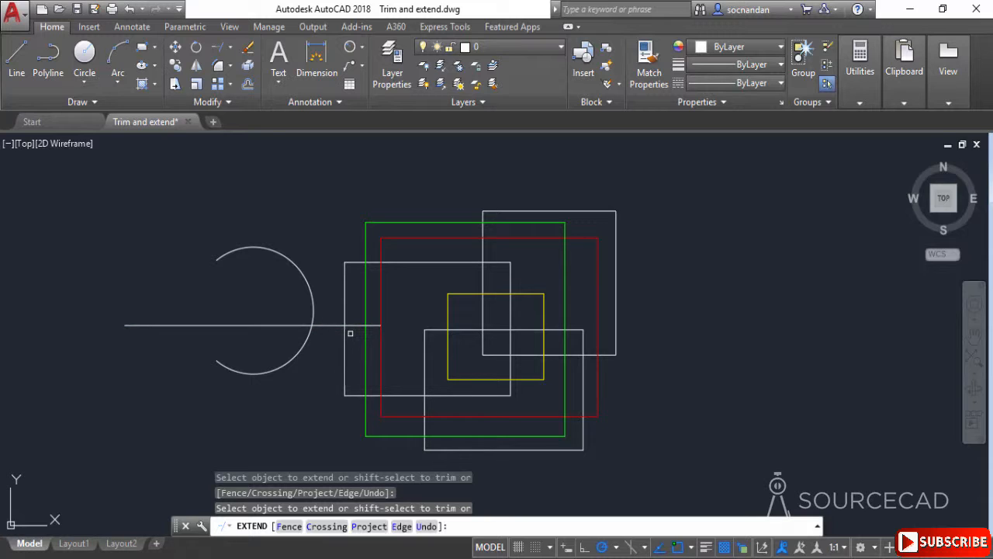
Extend the arc's upper end down to the horizontal line, and undo the whole extend operation
left_click(347, 333)
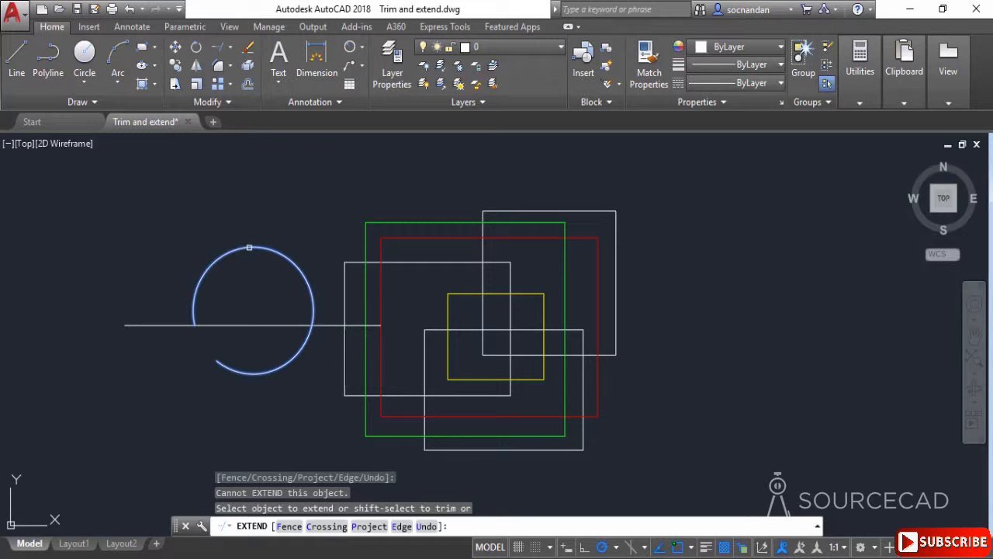
left_click(253, 247)
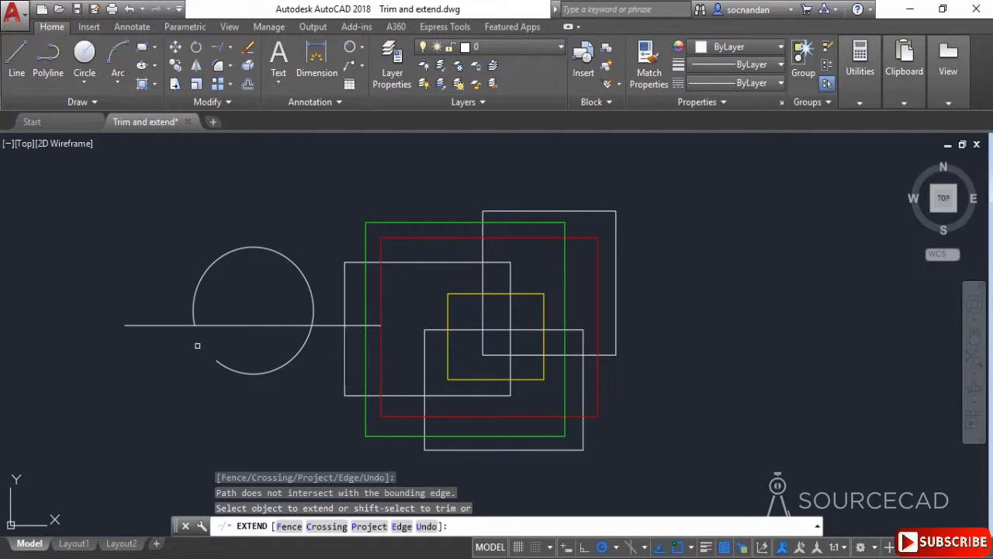
key("Escape")
key("ctrl+z")
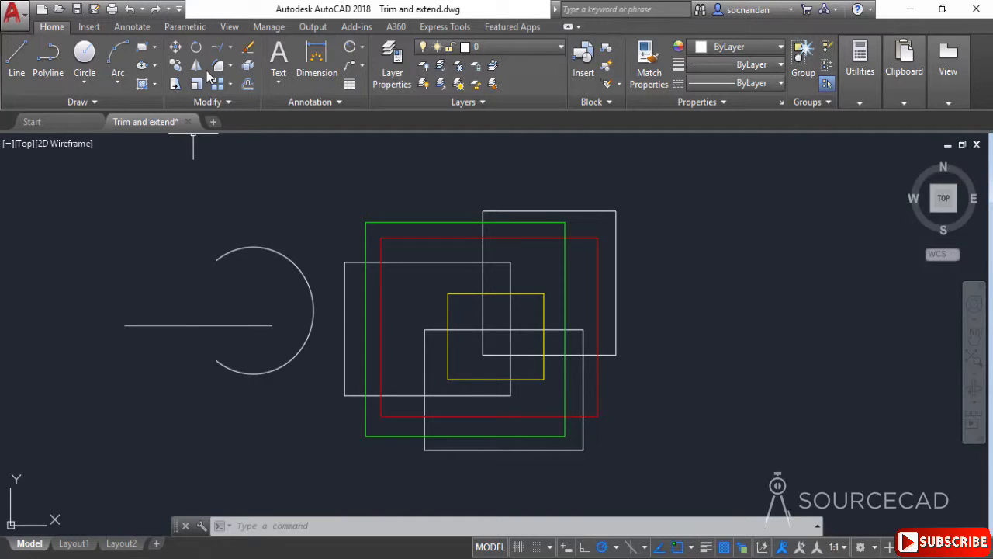
Using only the yellow rectangle as boundary edge, extend the horizontal line to its left side
left_click(221, 49)
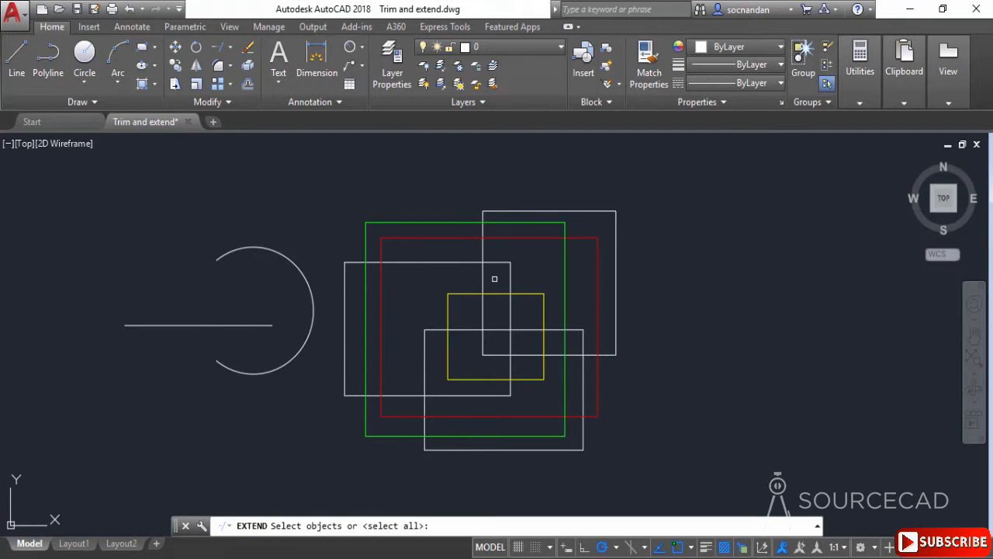
left_click(502, 295)
key("Return")
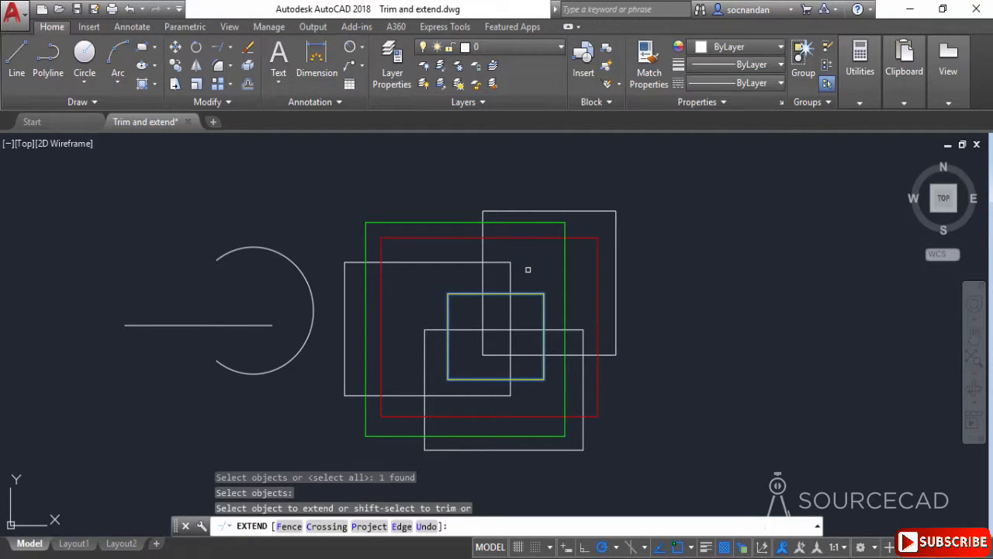
left_click(511, 276)
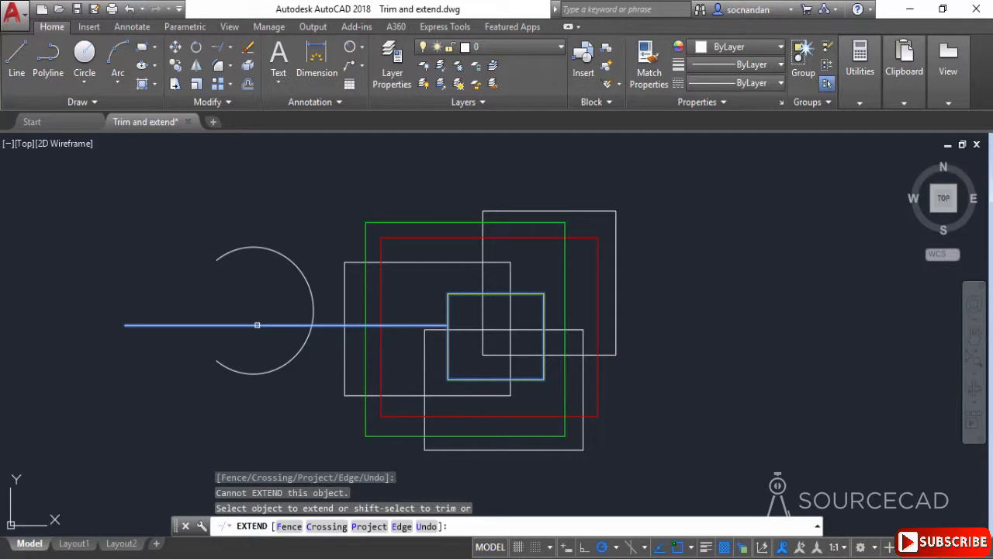
left_click(257, 324)
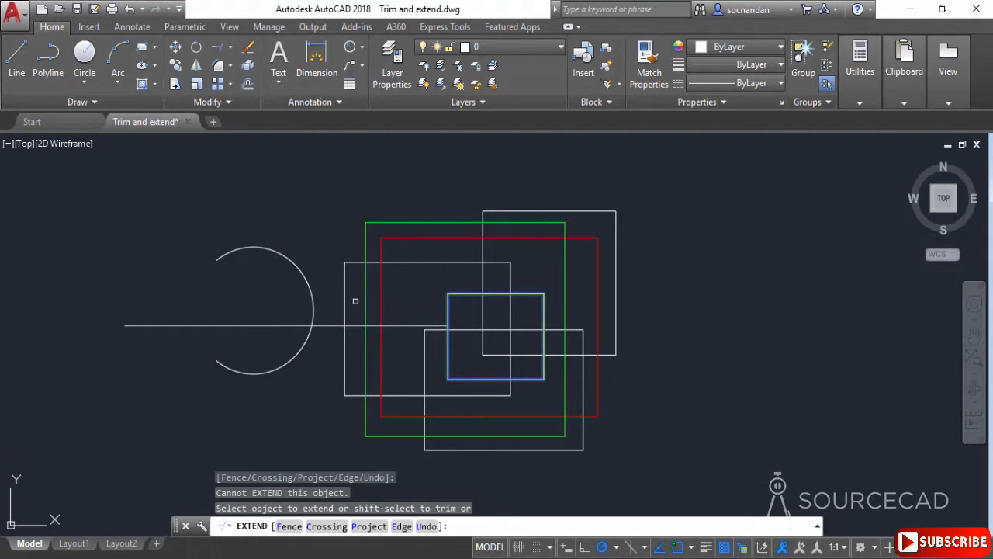
Extend the horizontal line to the yellow rectangle's right side, and try extending the upper-right white rectangle with the same boundary
left_click(429, 321)
left_click(529, 329)
left_click(537, 326)
left_click(538, 325)
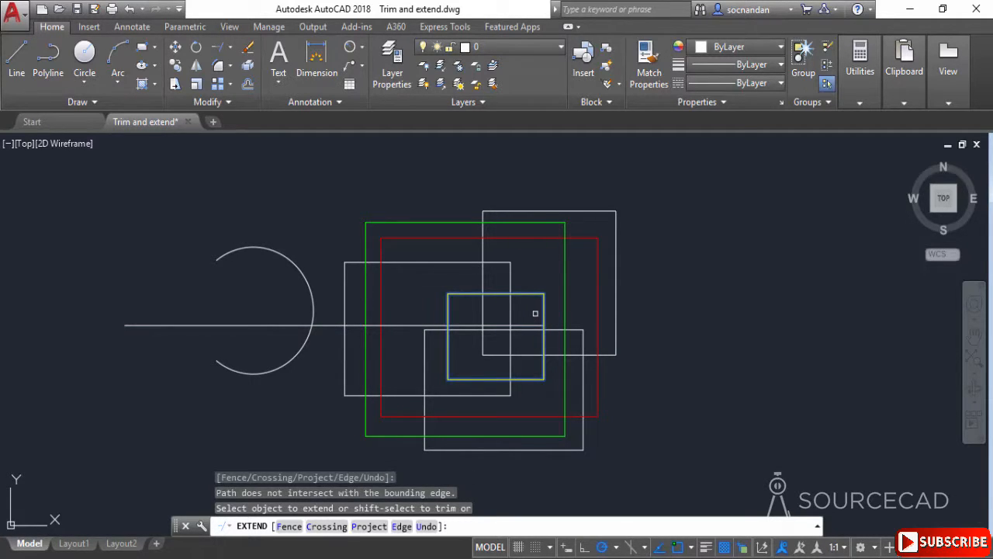
left_click(482, 307)
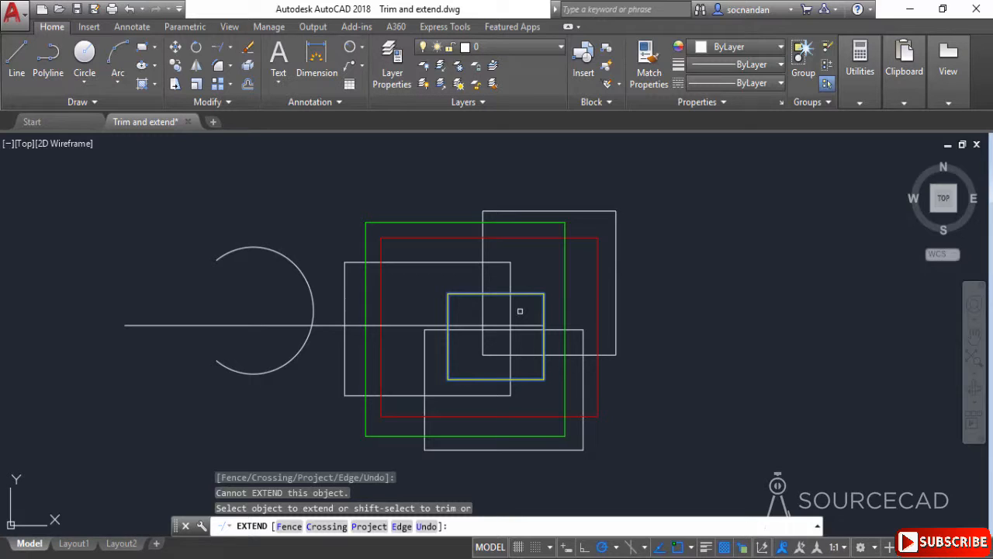
End the Extend command and undo the horizontal line's extension to the yellow rectangle
key("Escape")
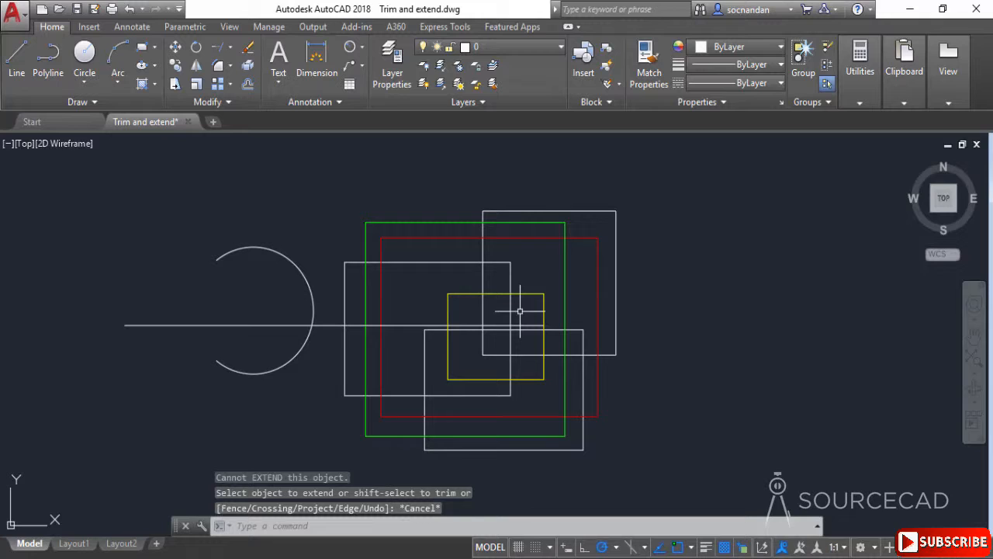
key("ctrl+z")
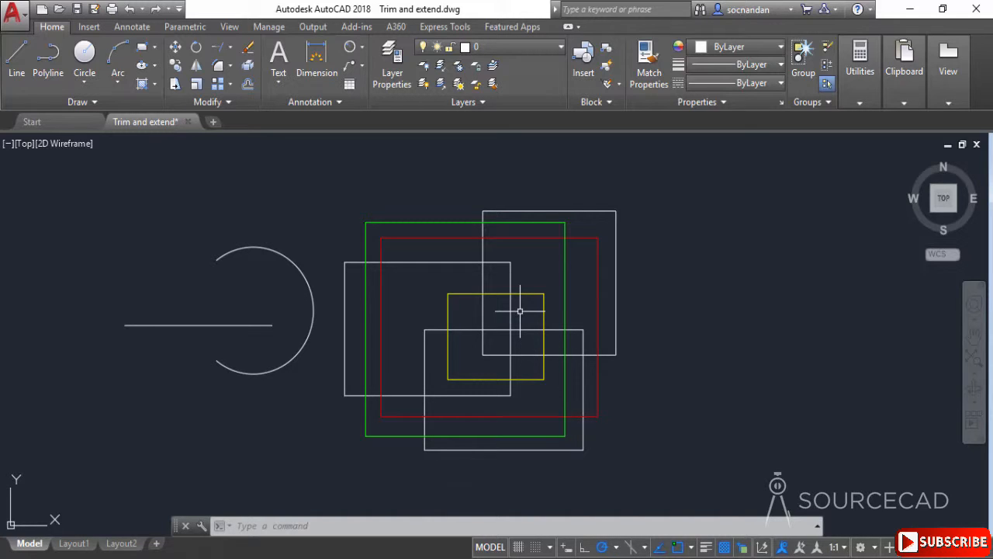
Within Trim, using all objects as edges, extend the horizontal line in stages to the green rectangle's left side, and undo the operation
left_click(230, 48)
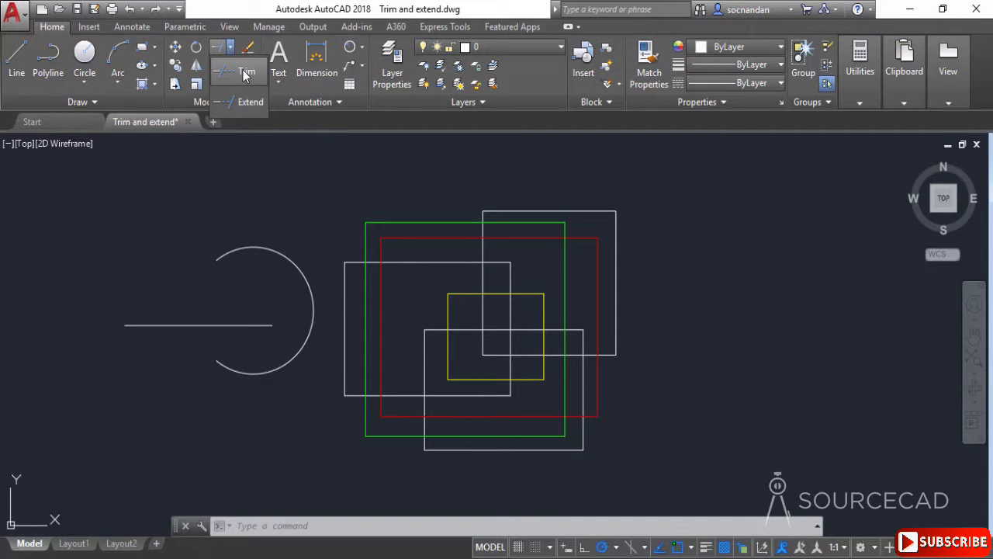
left_click(243, 69)
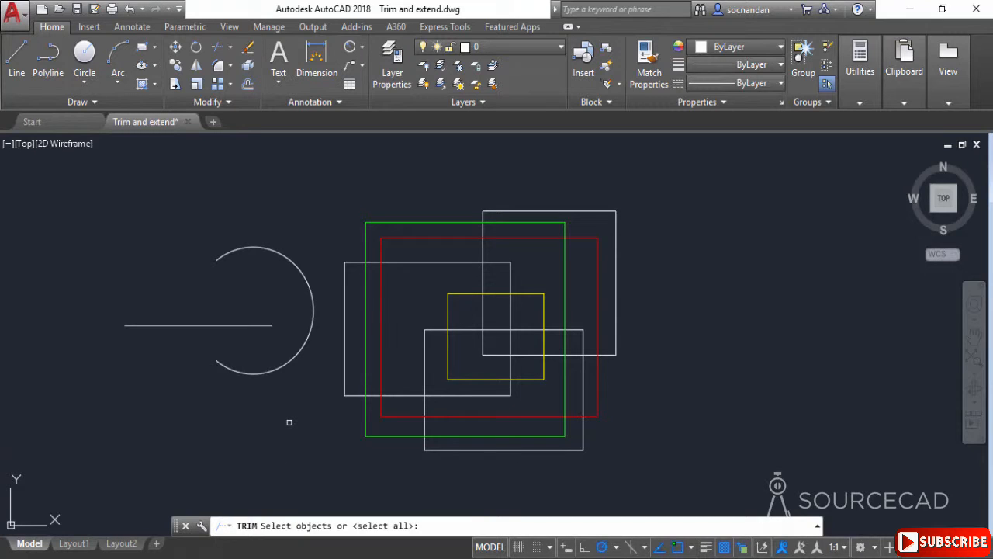
key("Return")
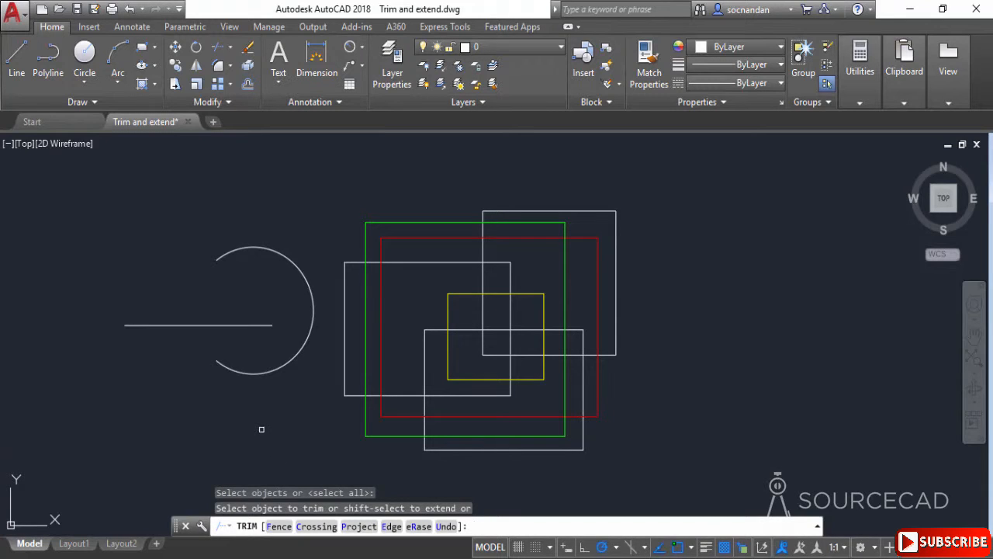
key("shift")
left_click(264, 327, "shift")
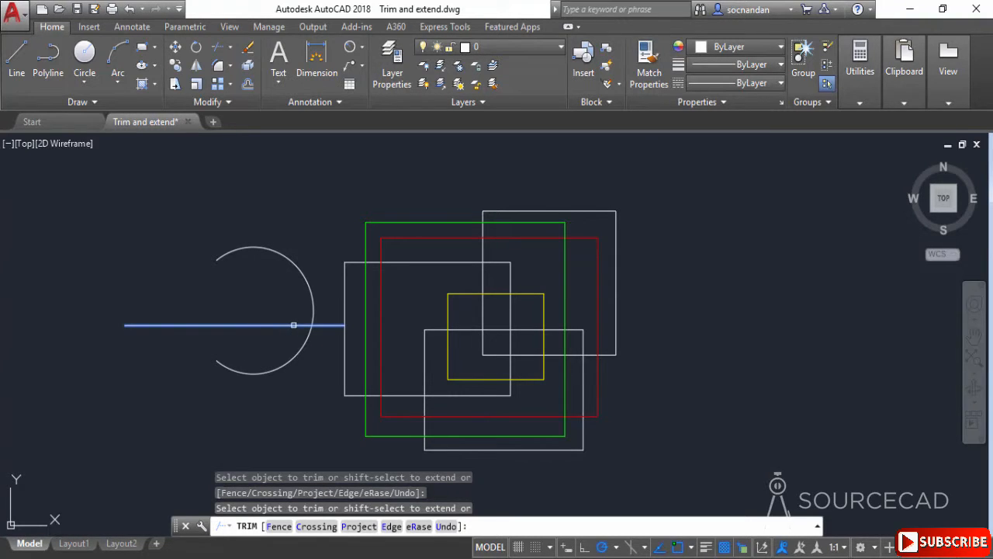
left_click(293, 325, "shift")
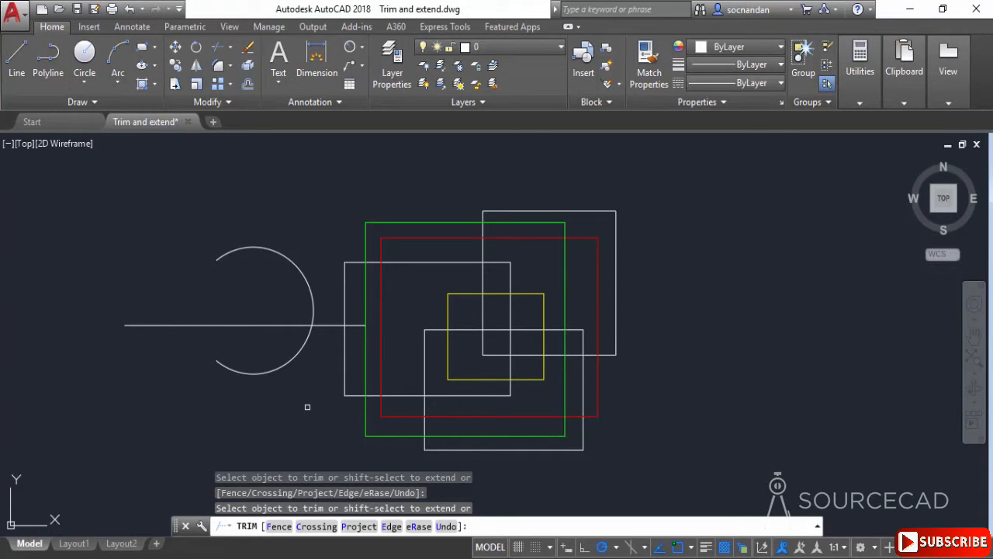
key("Escape")
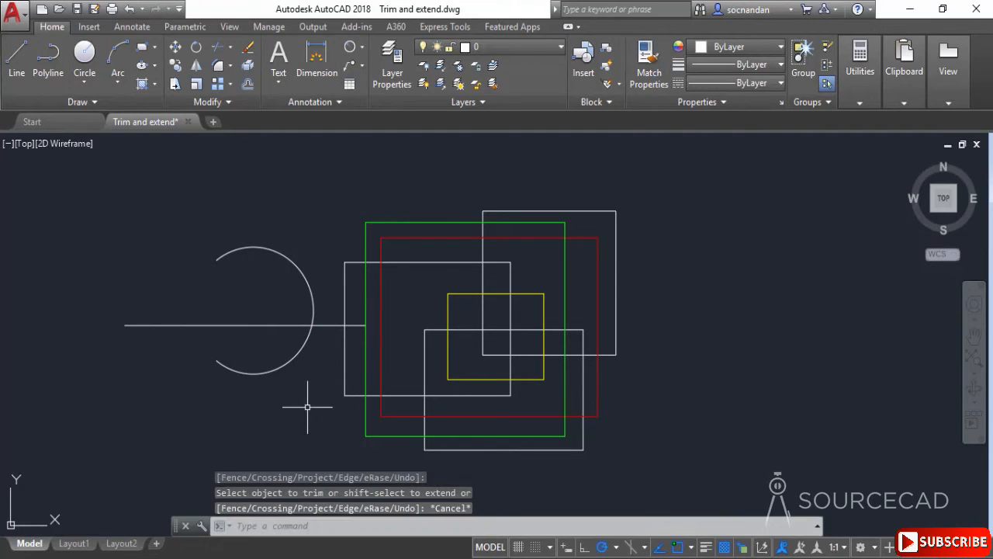
key("ctrl+z")
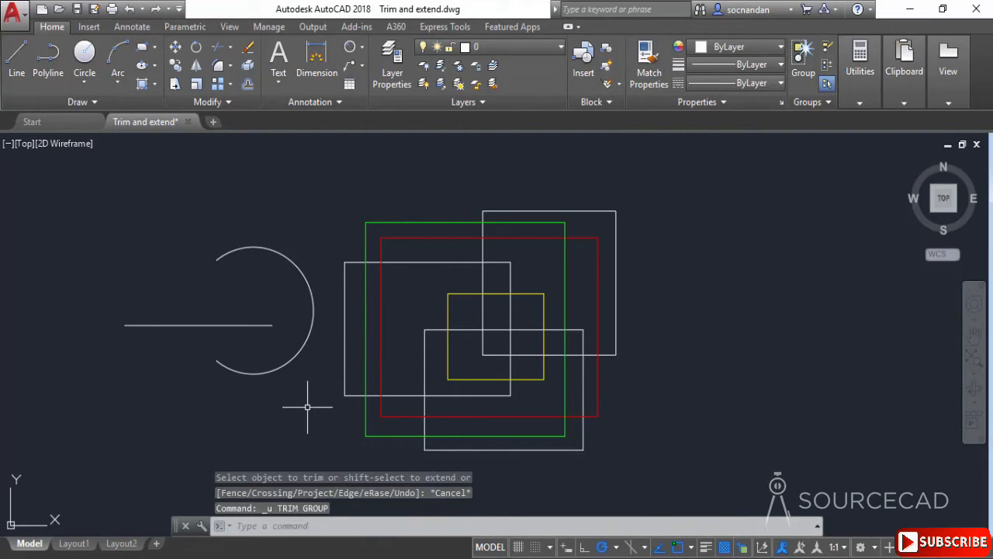
Erase the arc and the horizontal line beside the overlapping rectangles
left_click(308, 407)
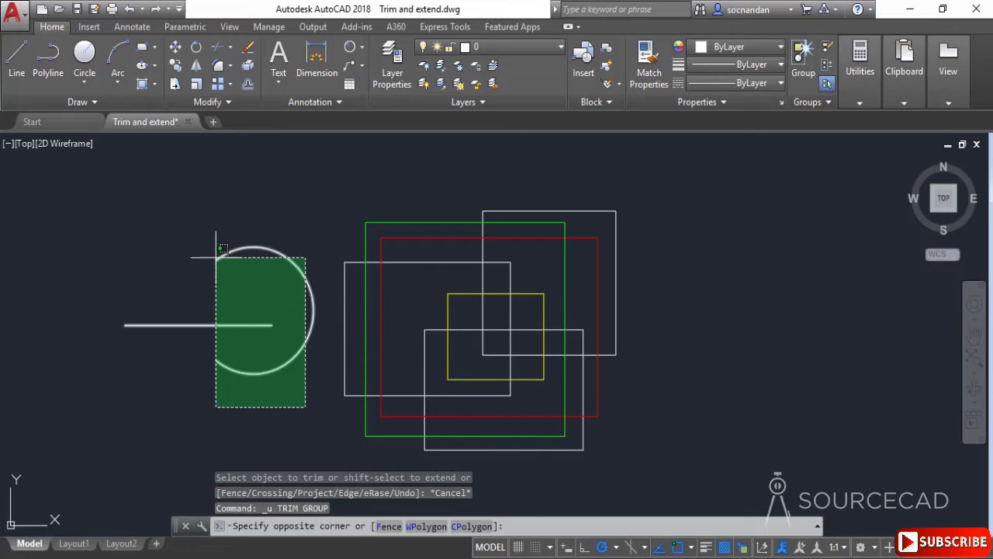
left_click(204, 208)
right_click(200, 204)
left_click(268, 296)
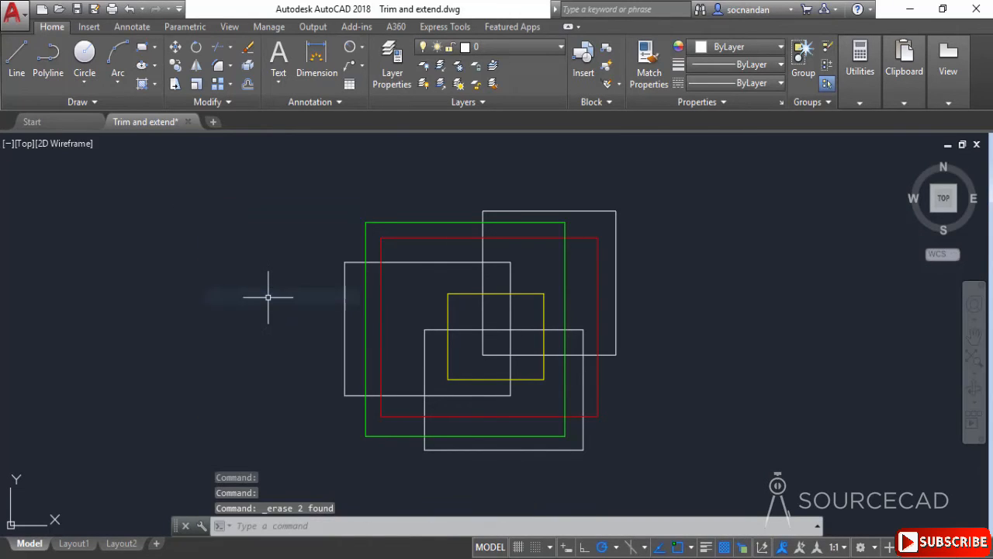